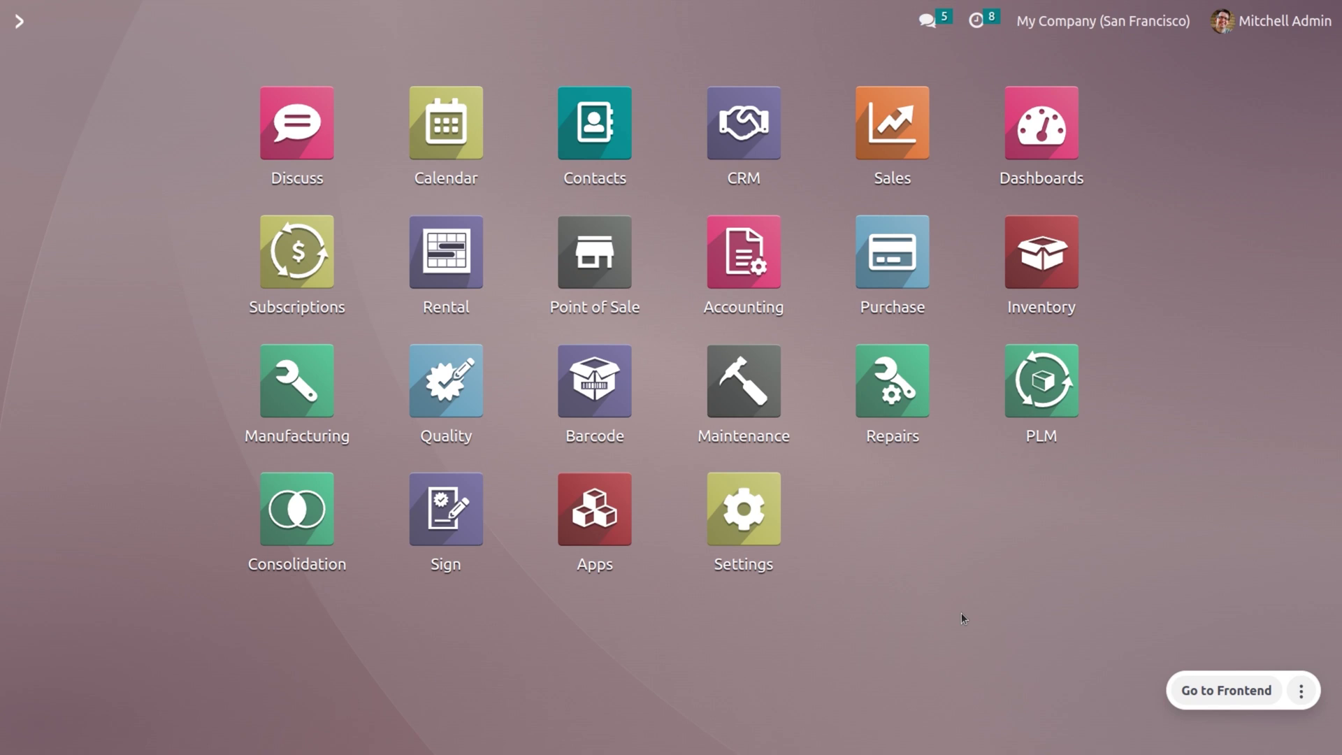
In Inventory, review the Settings page, then list the ten routes including Manufacture and Buy
text(in)
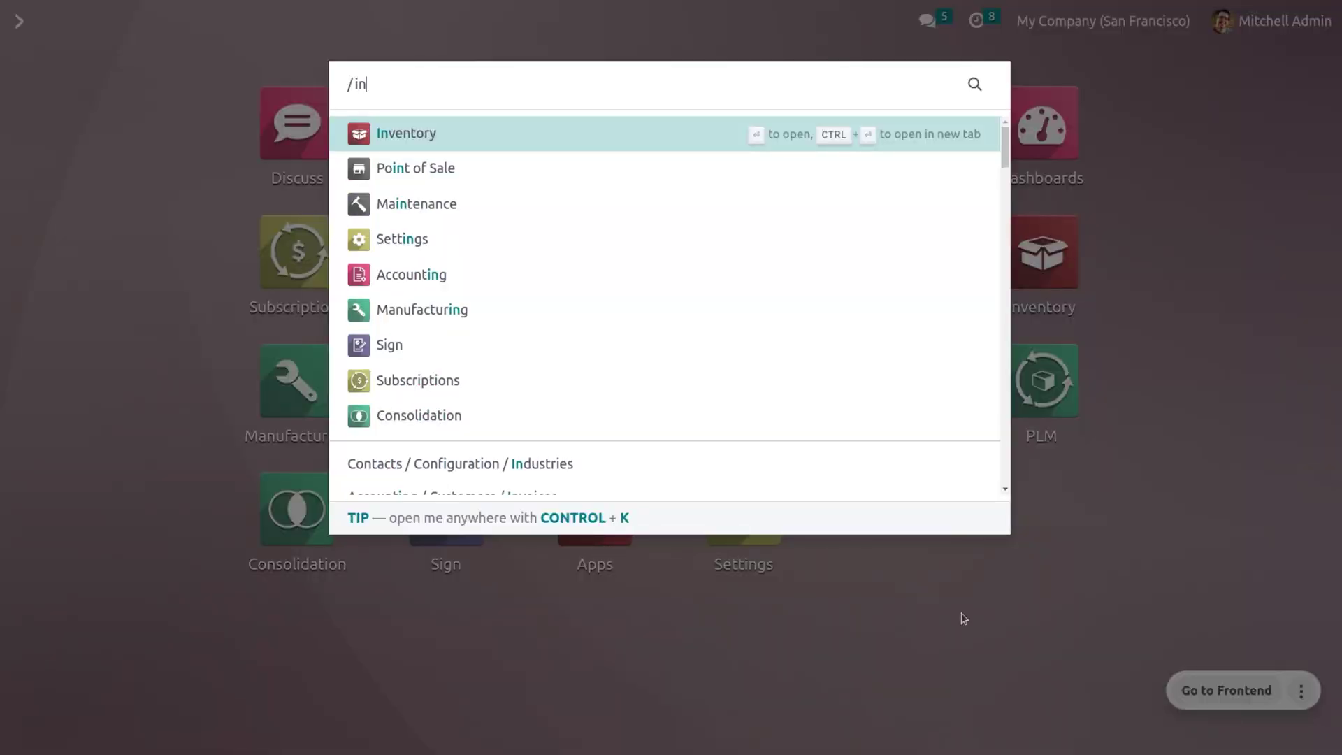
key(Return)
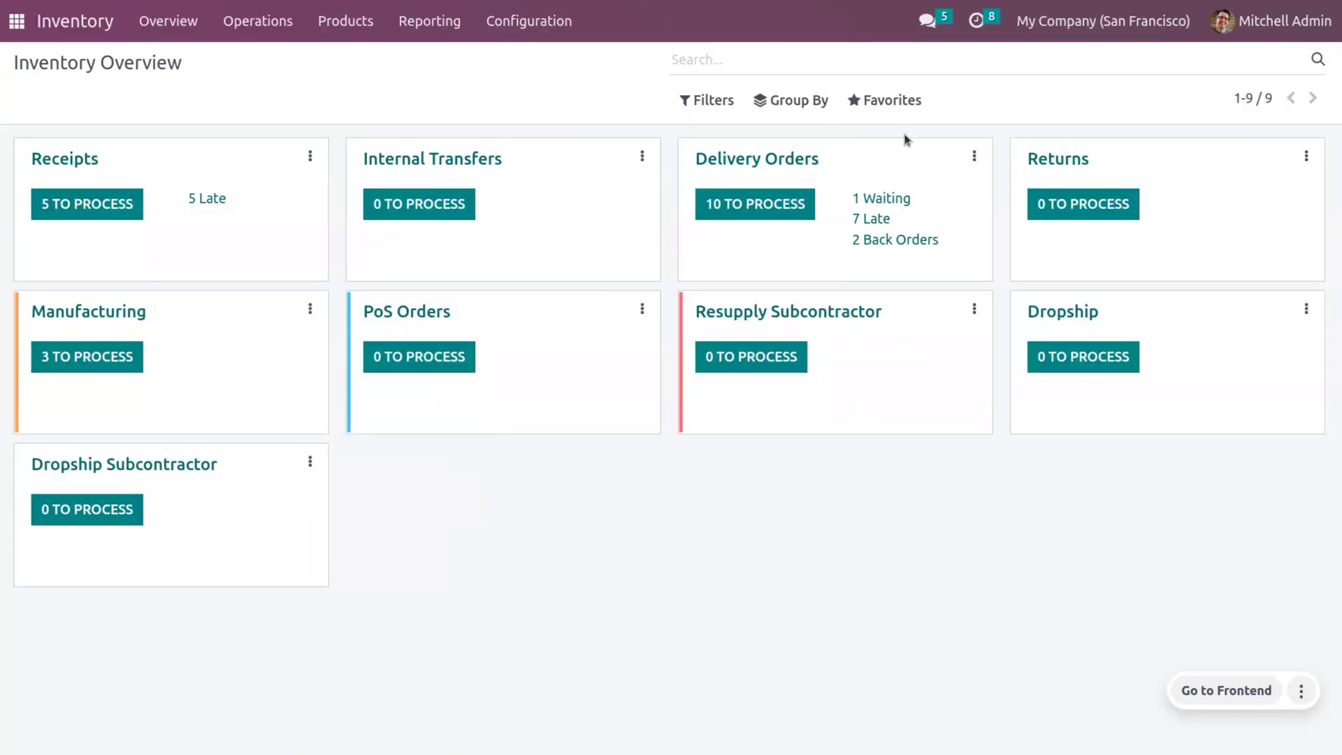
click(539, 21)
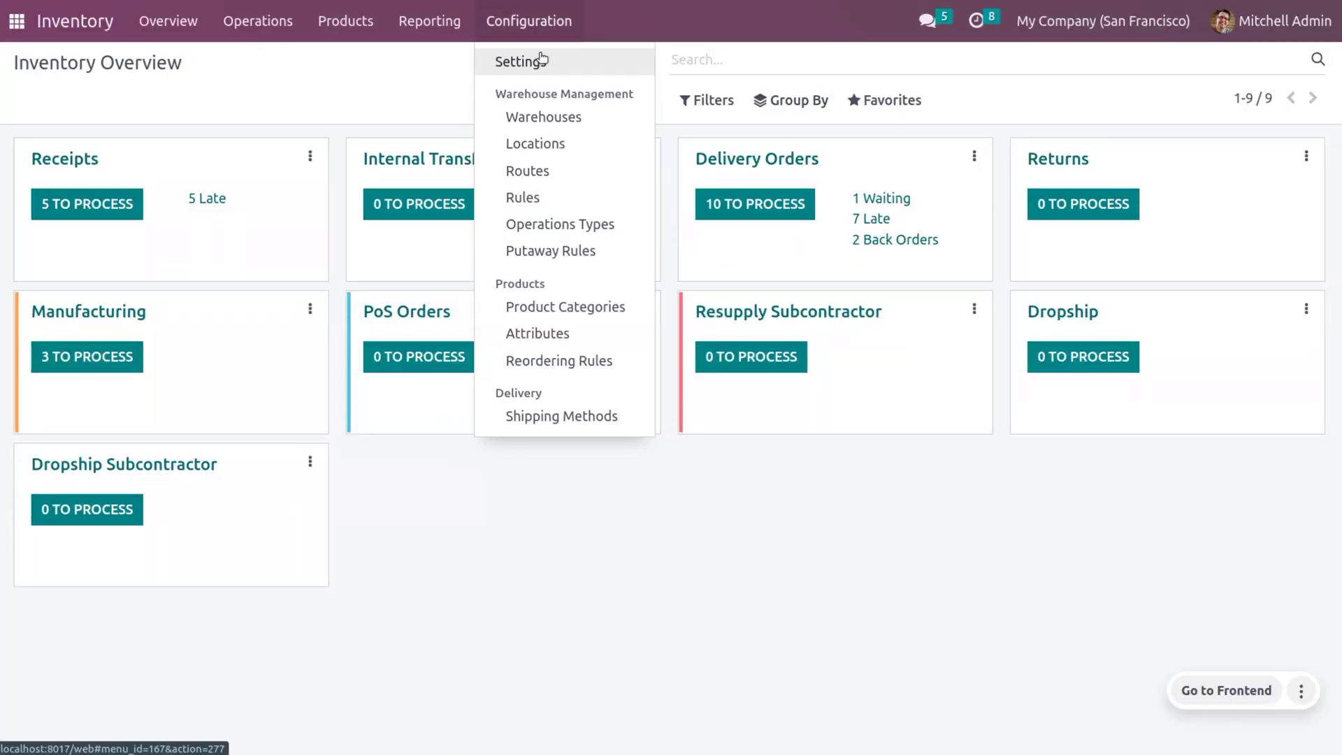
click(542, 60)
scroll(697, 407, down, 3)
scroll(697, 408, down, 15)
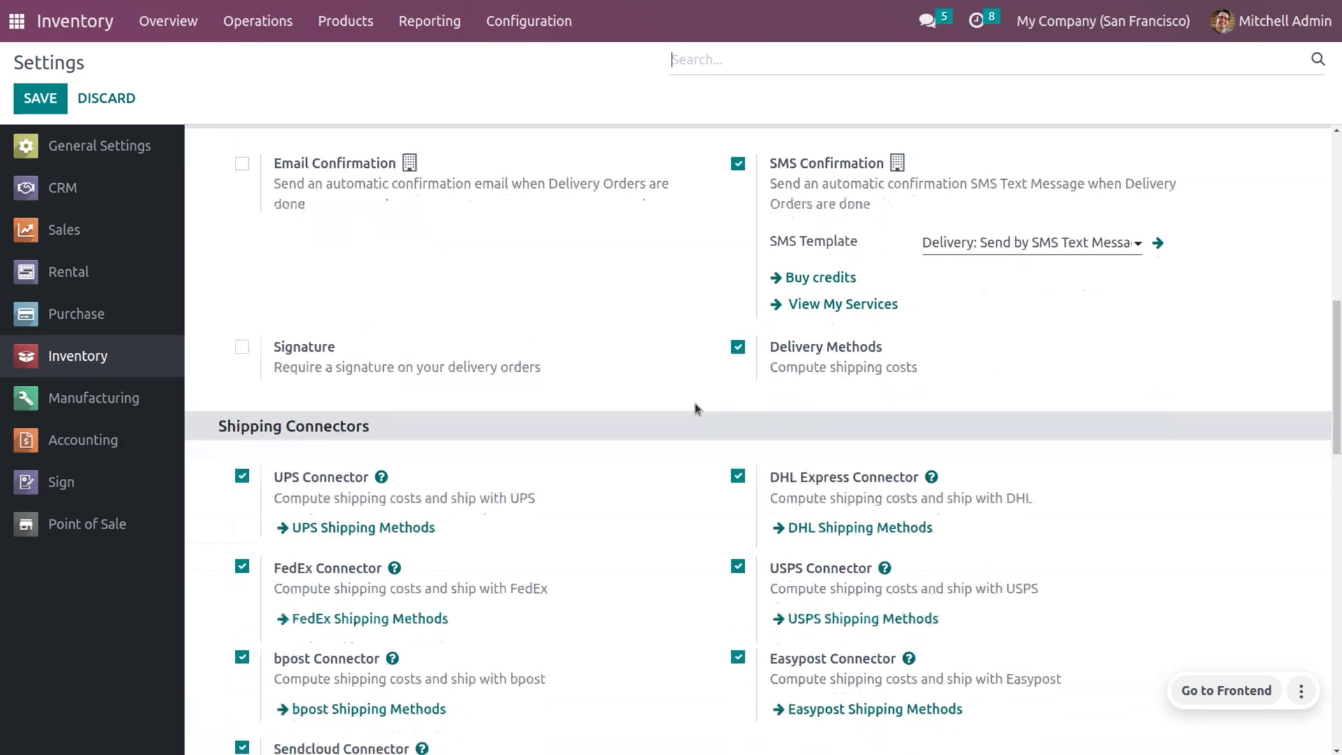
scroll(697, 409, down, 6)
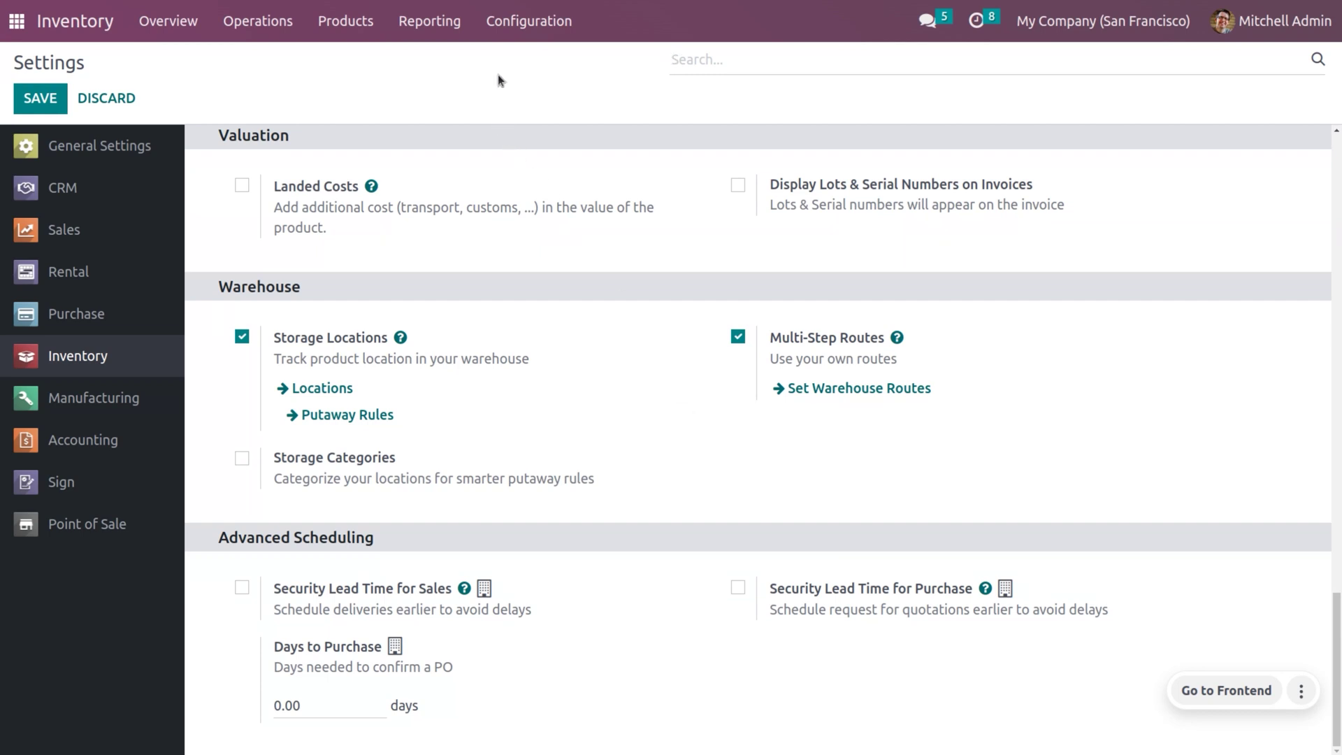
click(499, 36)
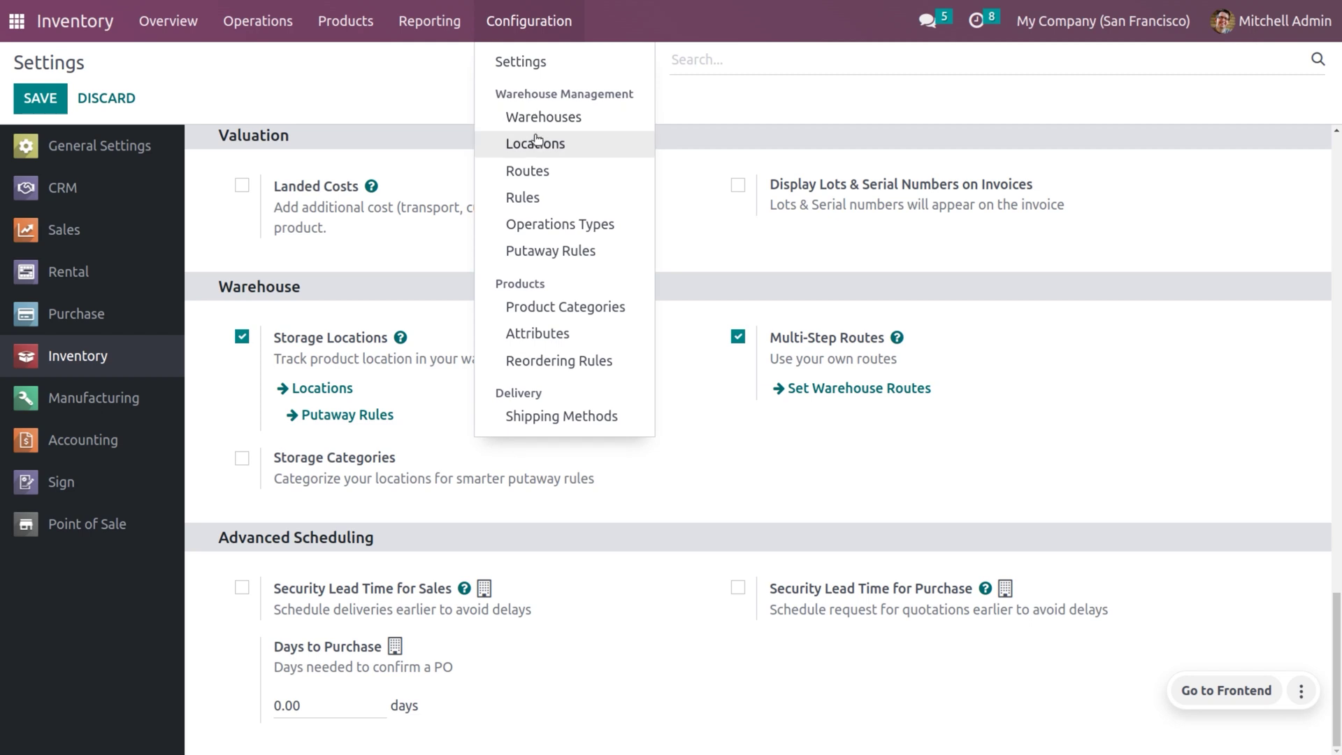
click(543, 171)
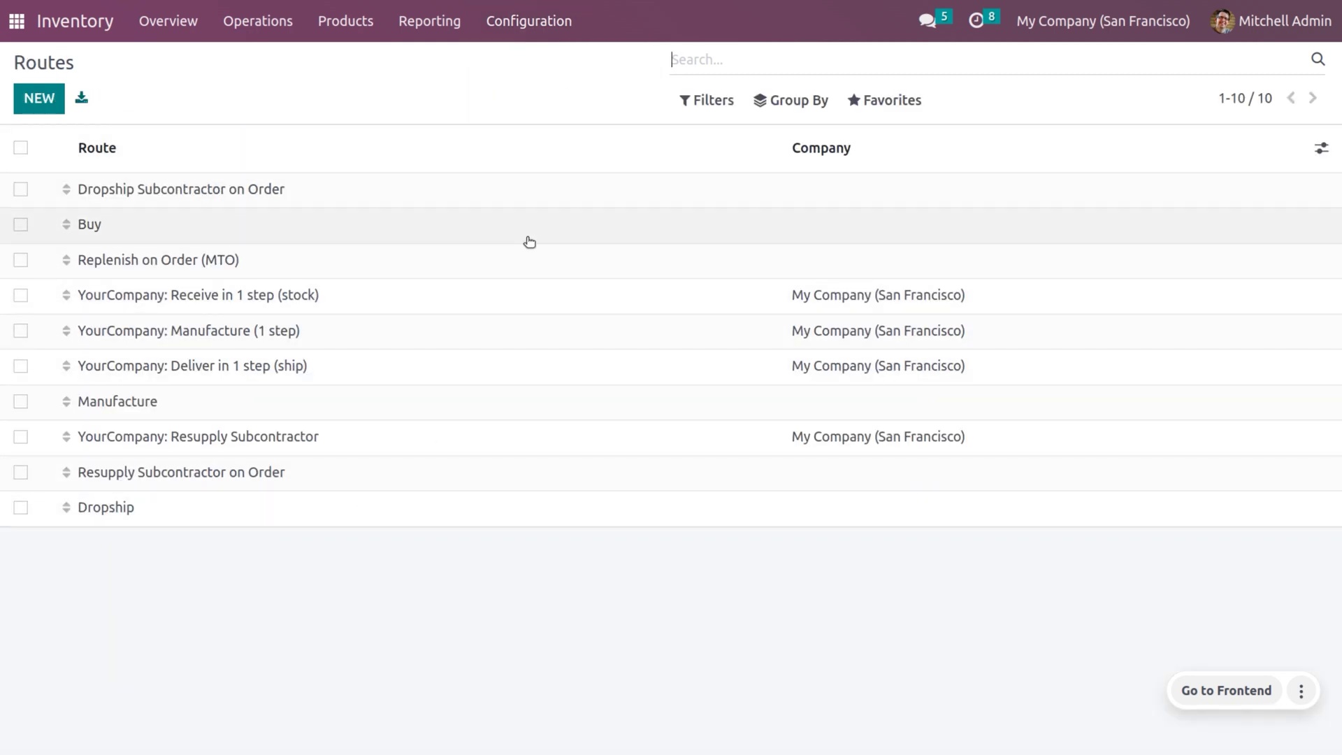
Review the YourCompany warehouse form, then show the product catalogue with Cabinet first
click(539, 14)
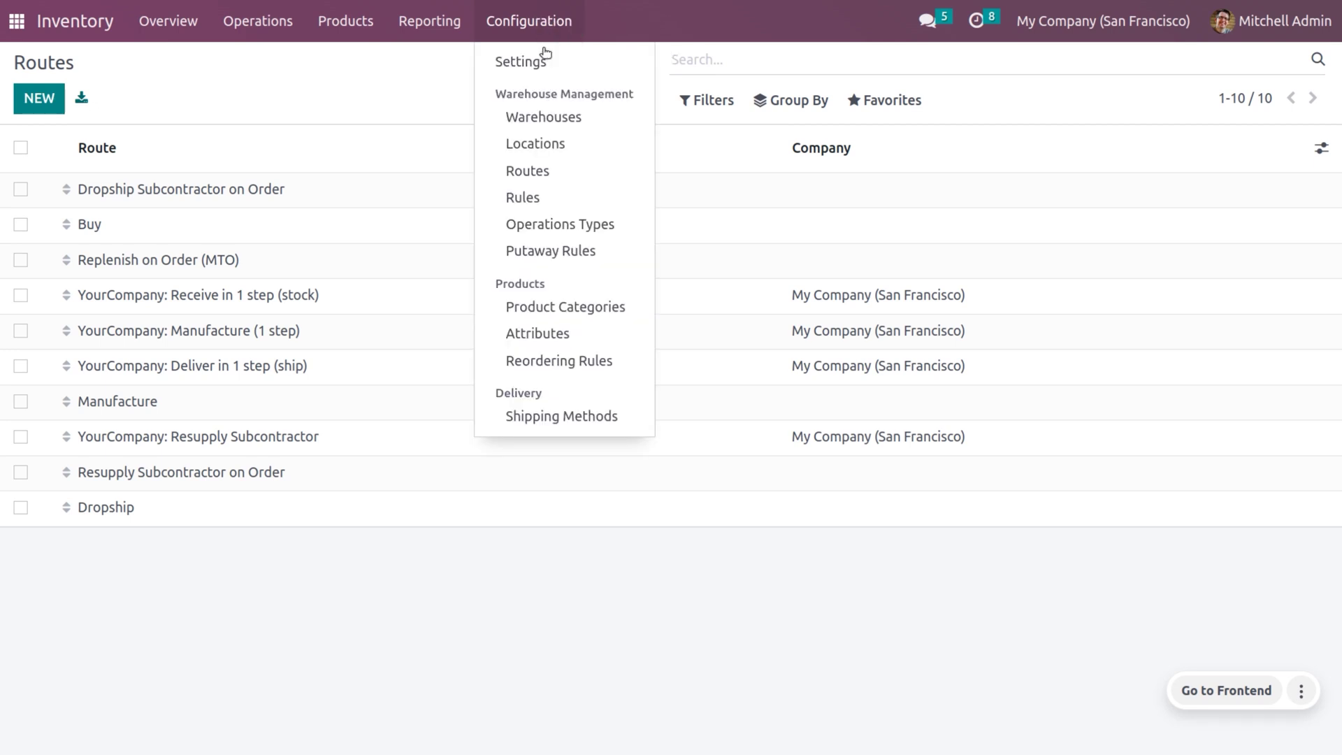
click(551, 130)
click(428, 197)
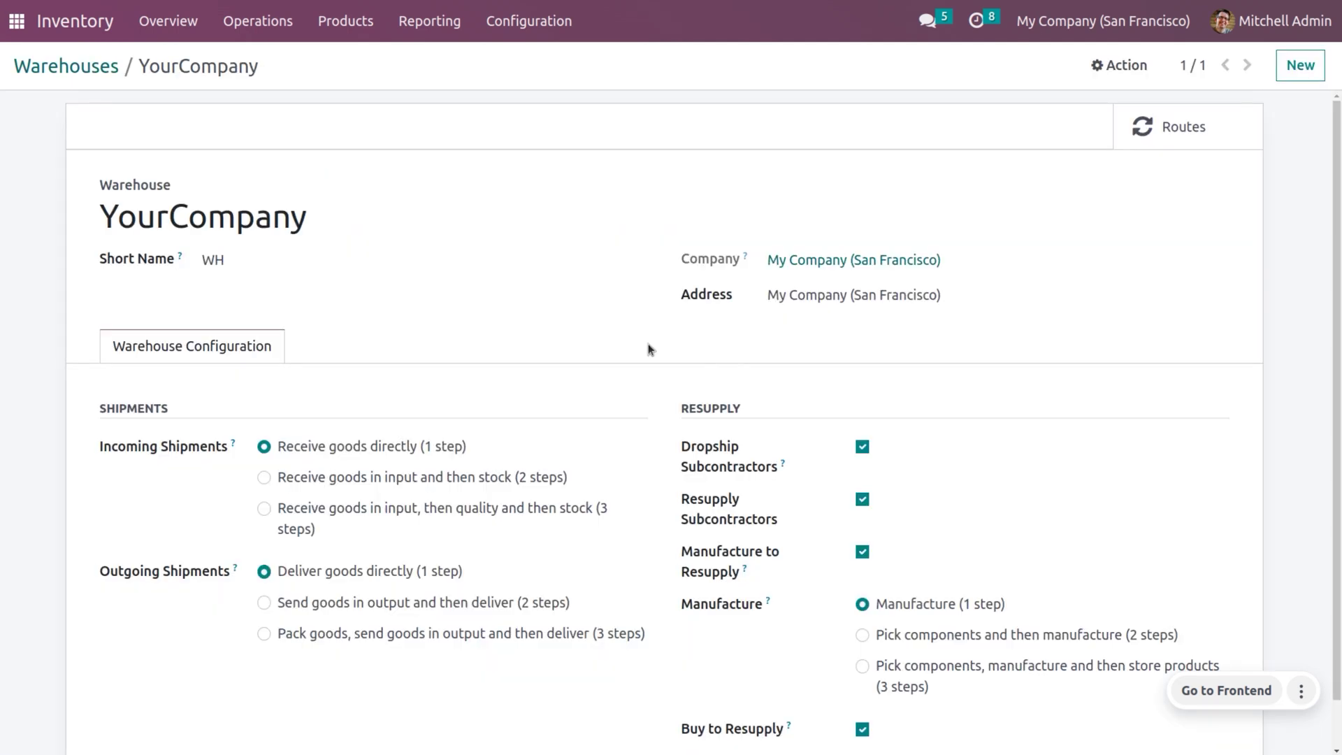
scroll(732, 595, down, 1)
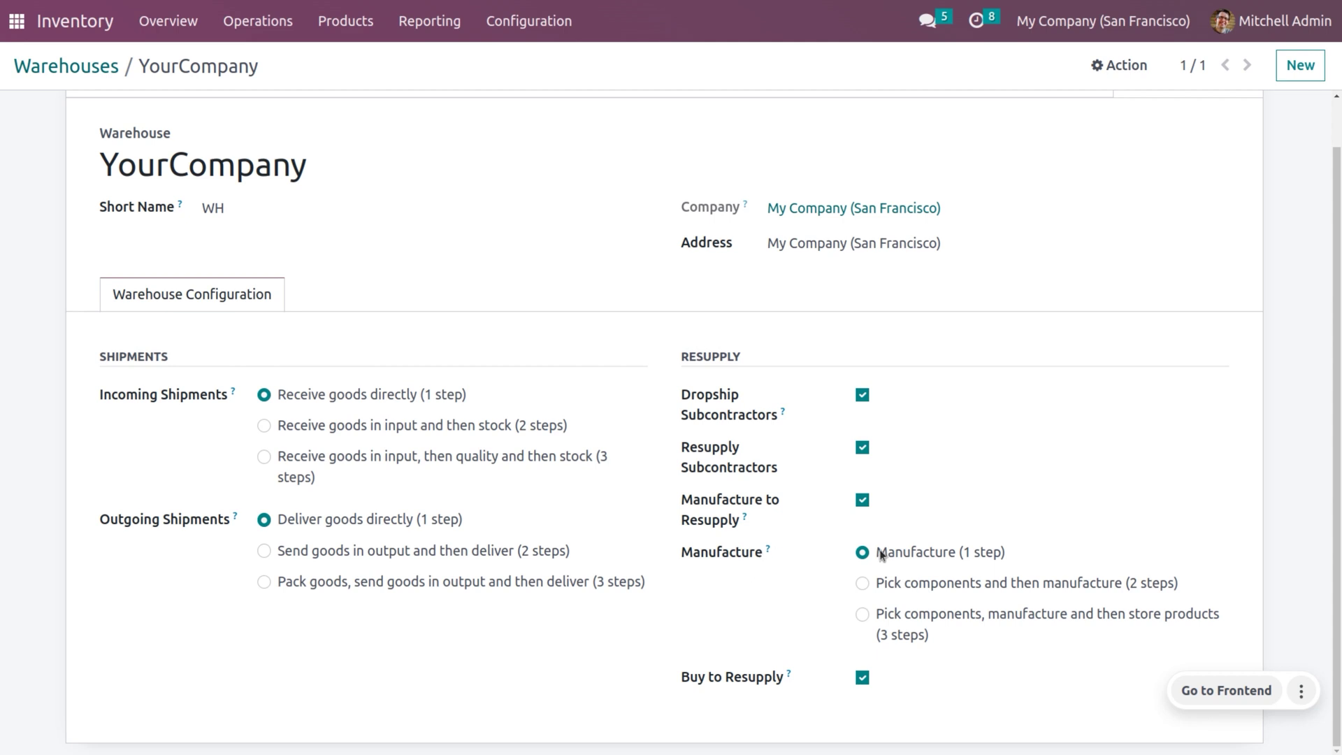
scroll(446, 305, up, 1)
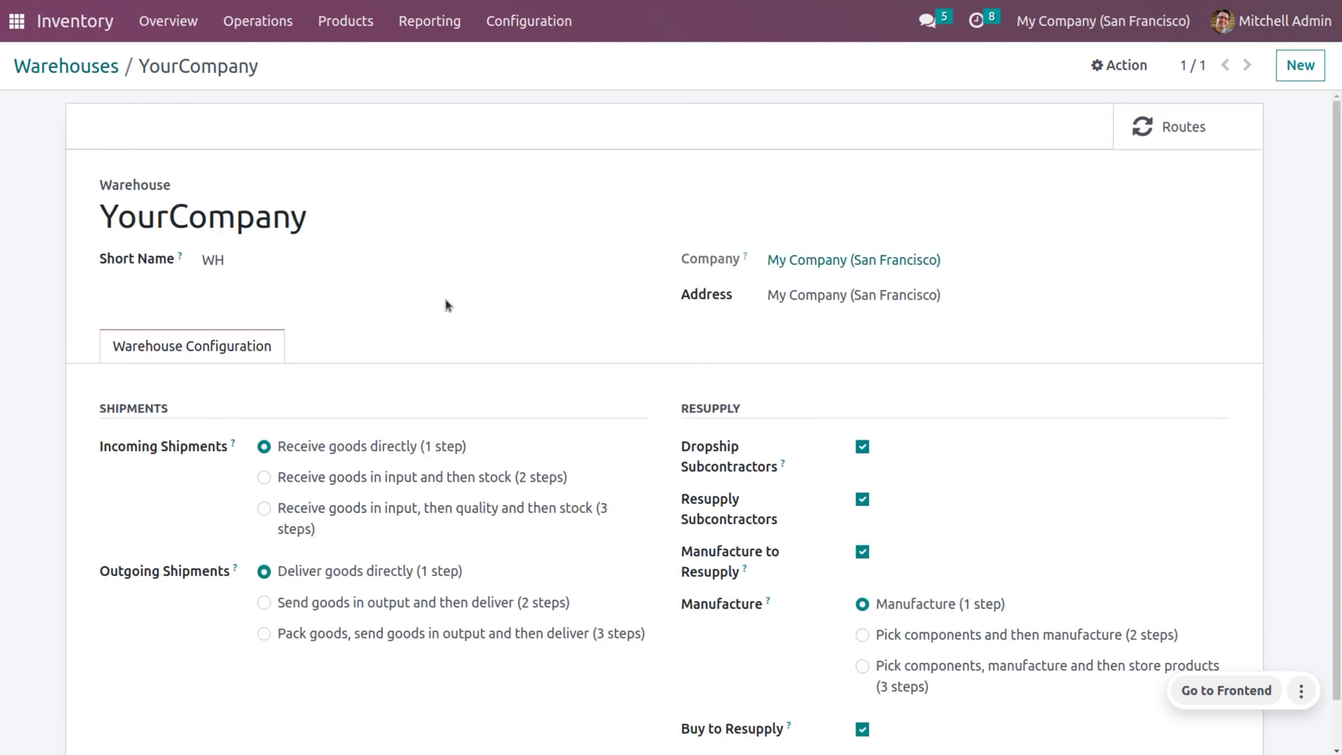
click(348, 31)
click(352, 62)
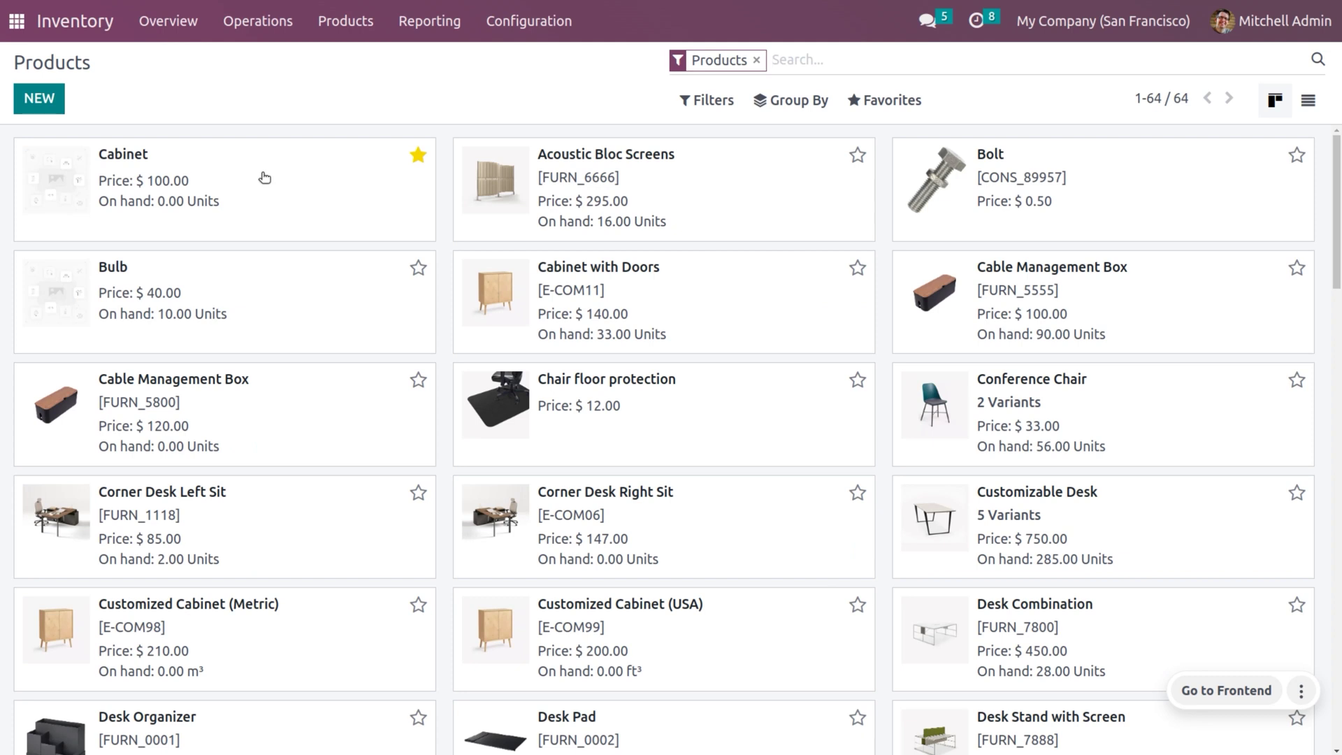
Check the Cabinet product's Manufacture route on its Inventory tab, then return to the app menu
click(265, 178)
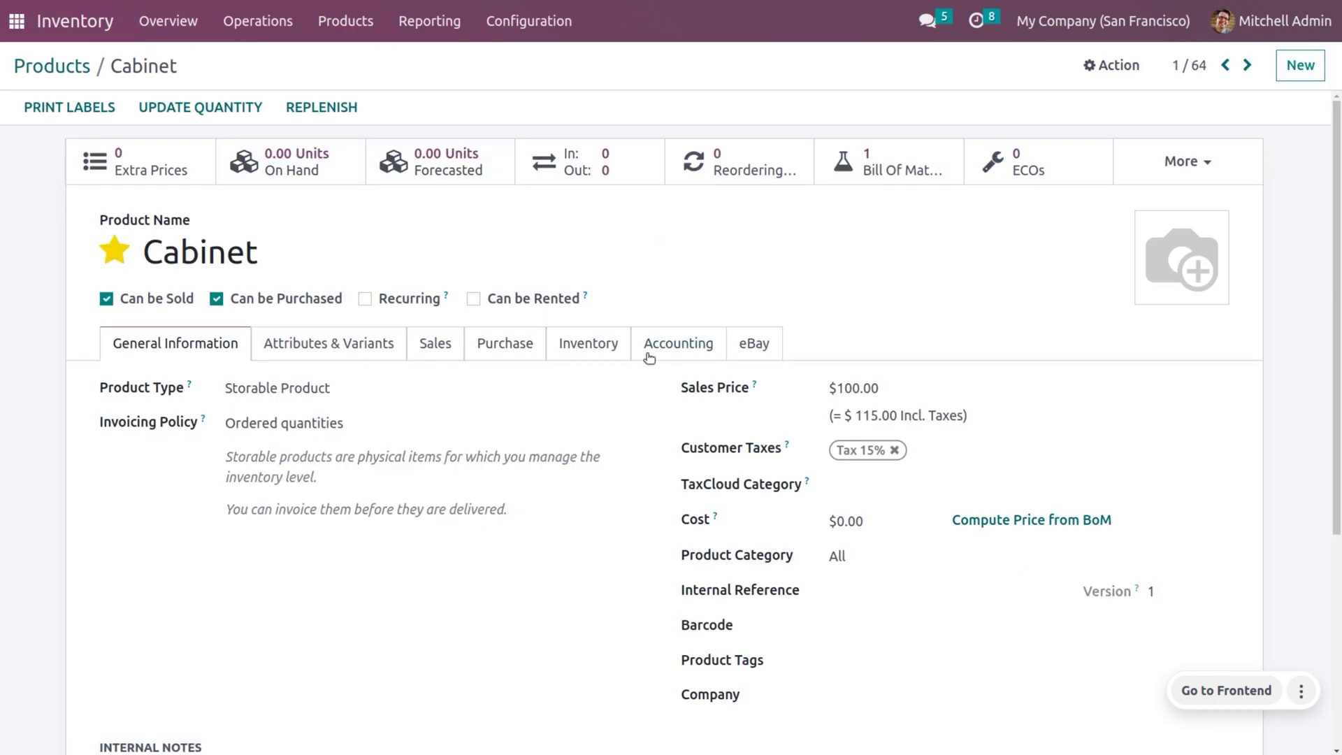
click(609, 355)
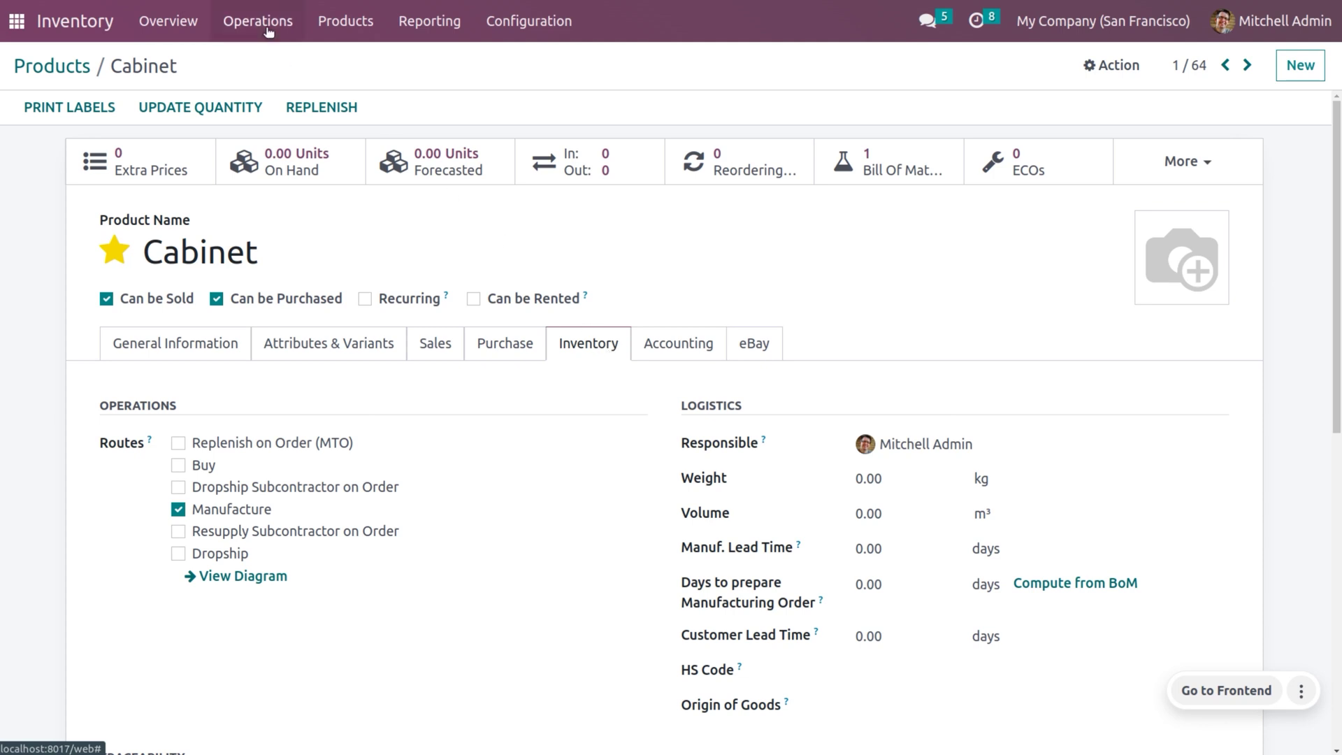
click(17, 21)
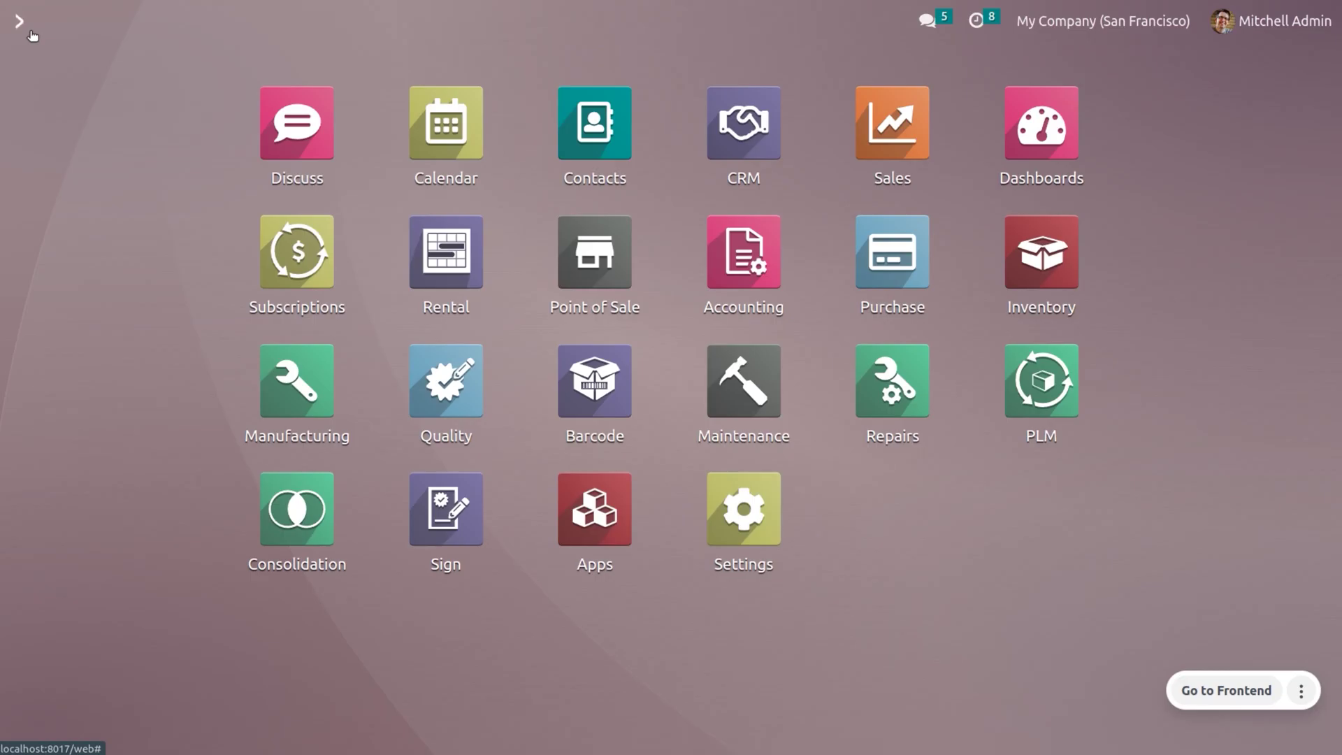
In Manufacturing, open the Cabinet bill of materials with 20 Screws and 1 Wood Panel
text(man)
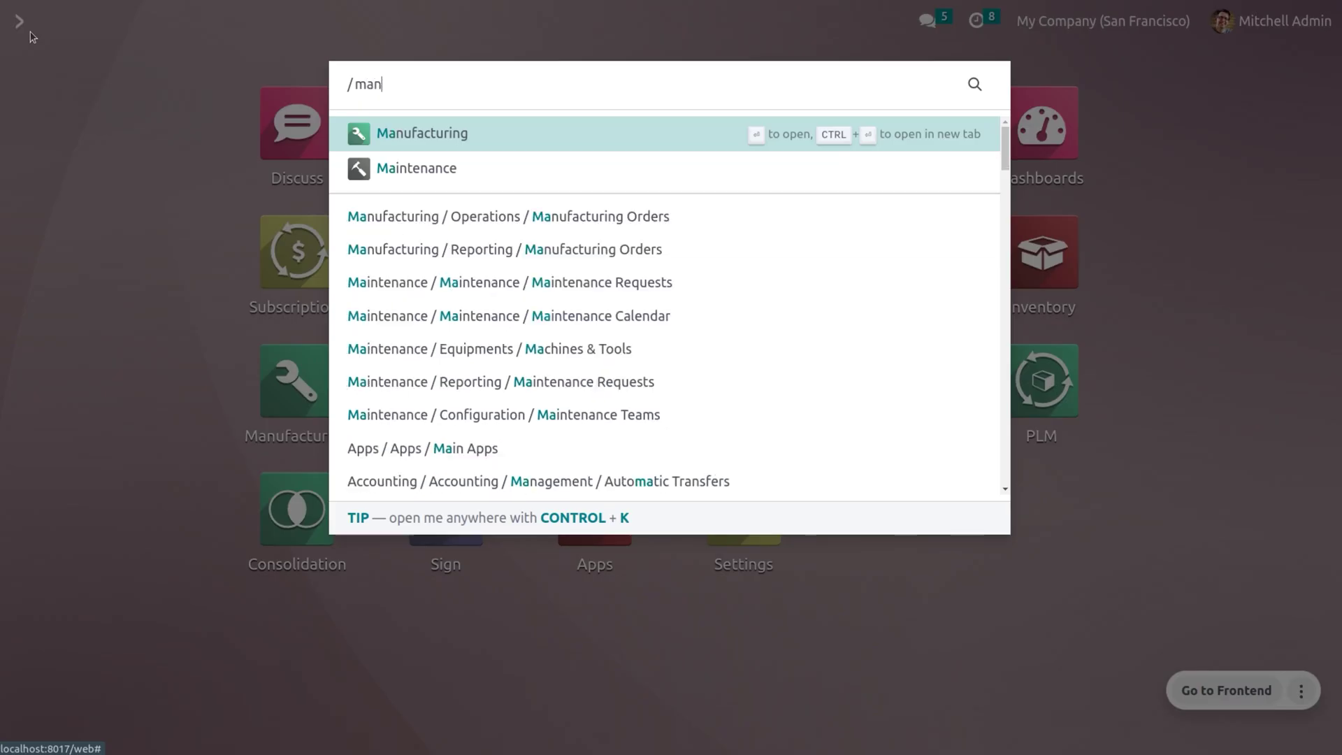
key(Return)
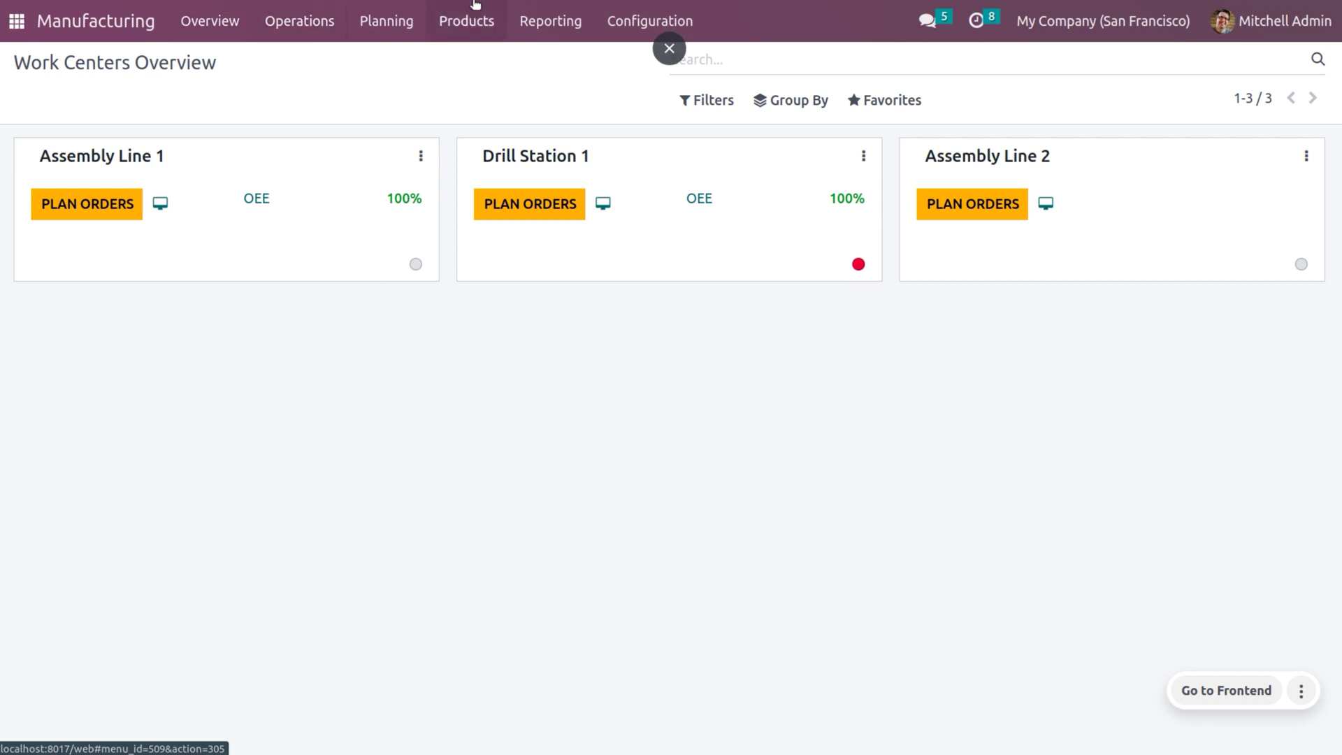
click(464, 21)
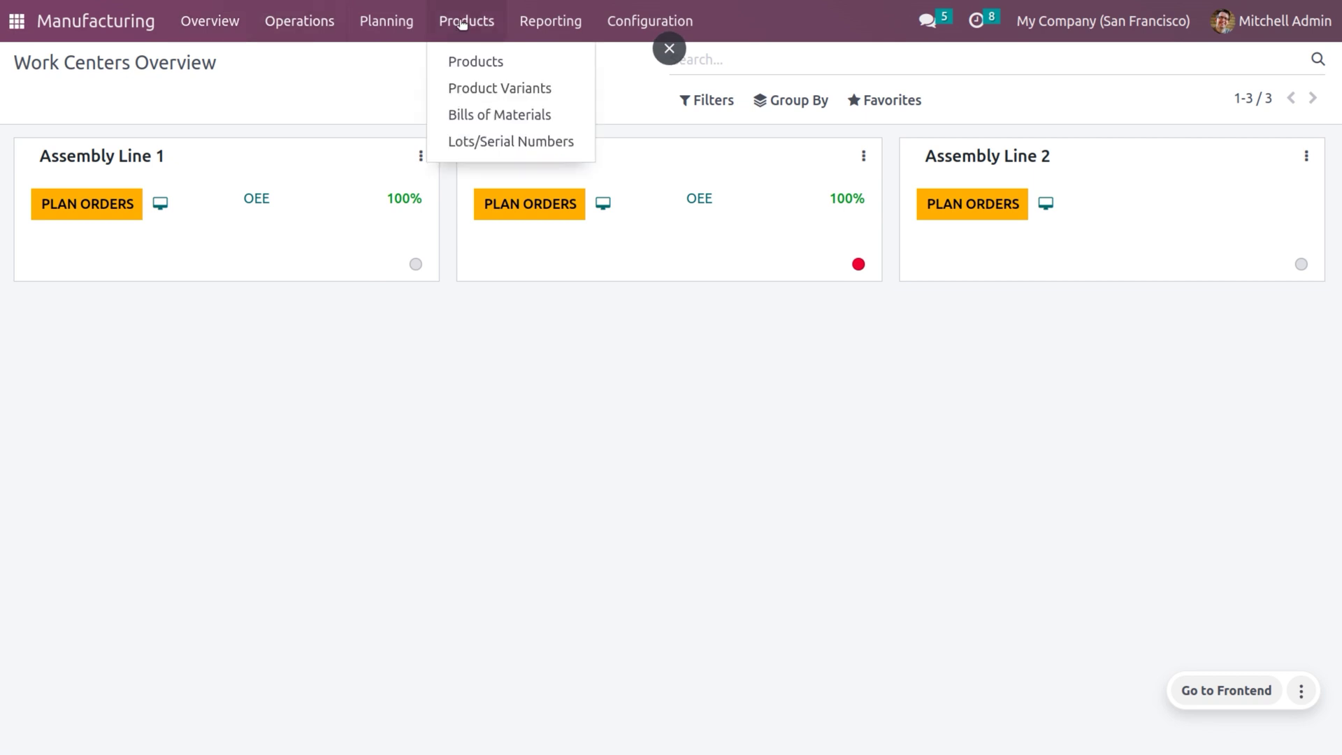
click(466, 111)
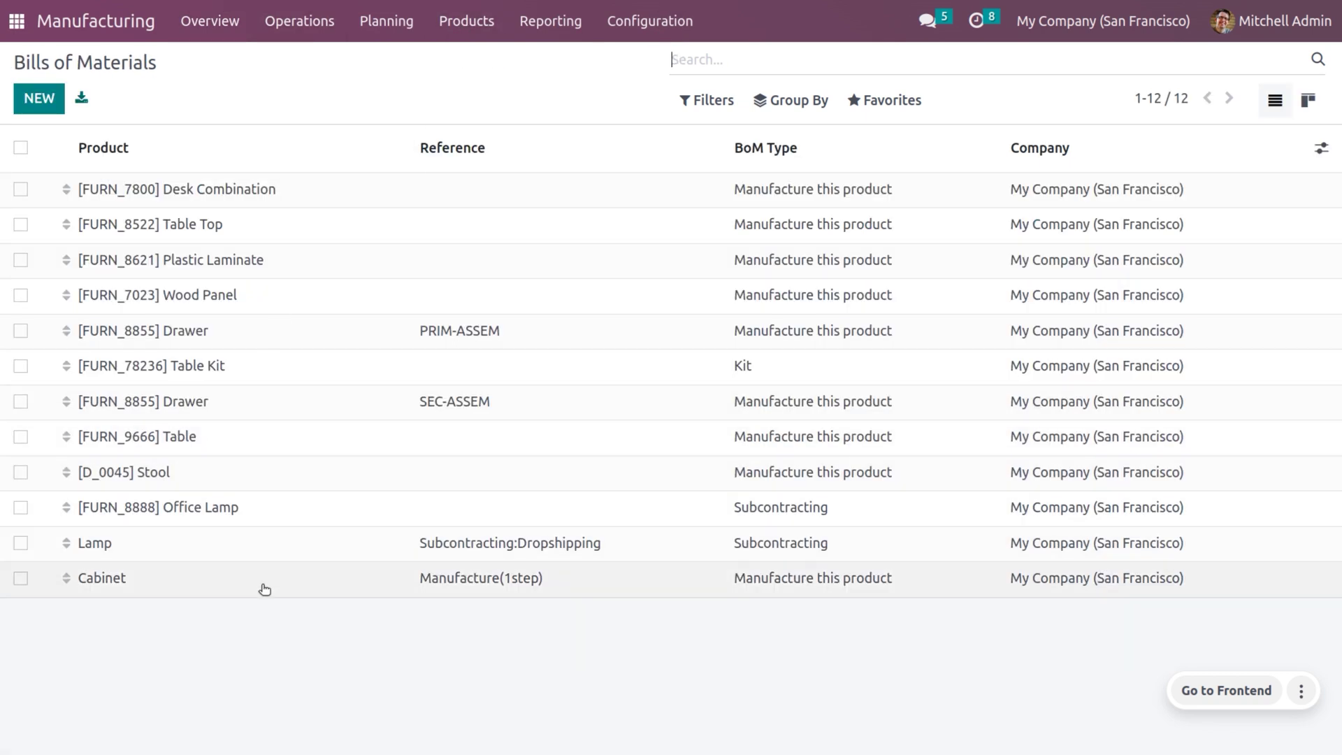
click(264, 589)
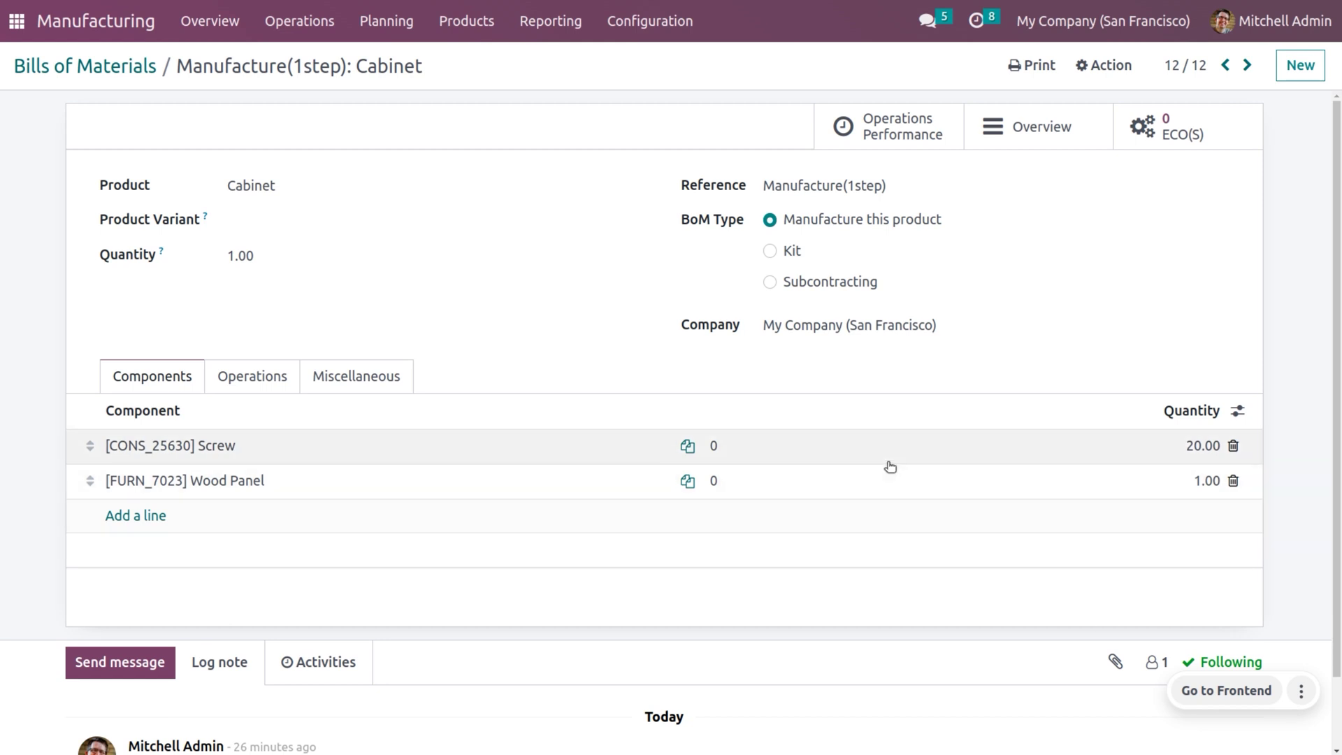
Review the Cabinet BoM's operations and overview report, then go back to the Bills of Materials list
click(236, 380)
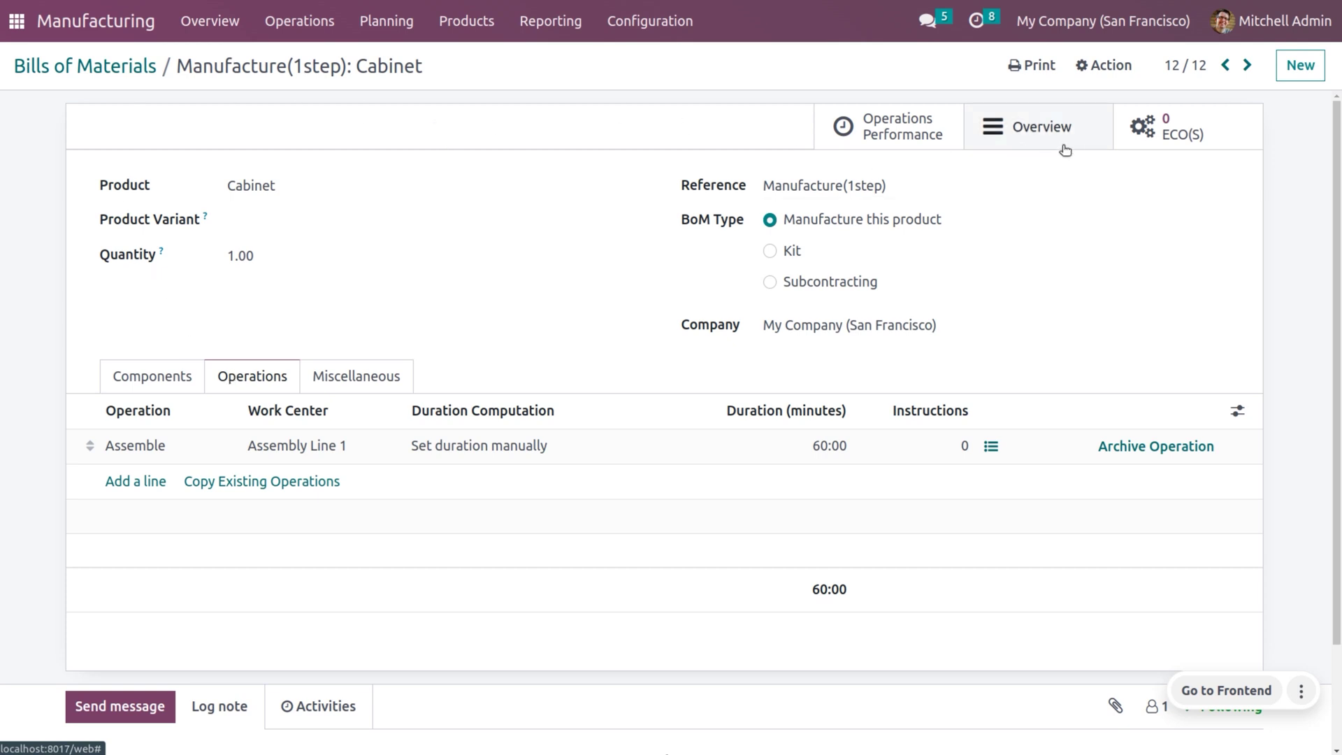
click(1090, 139)
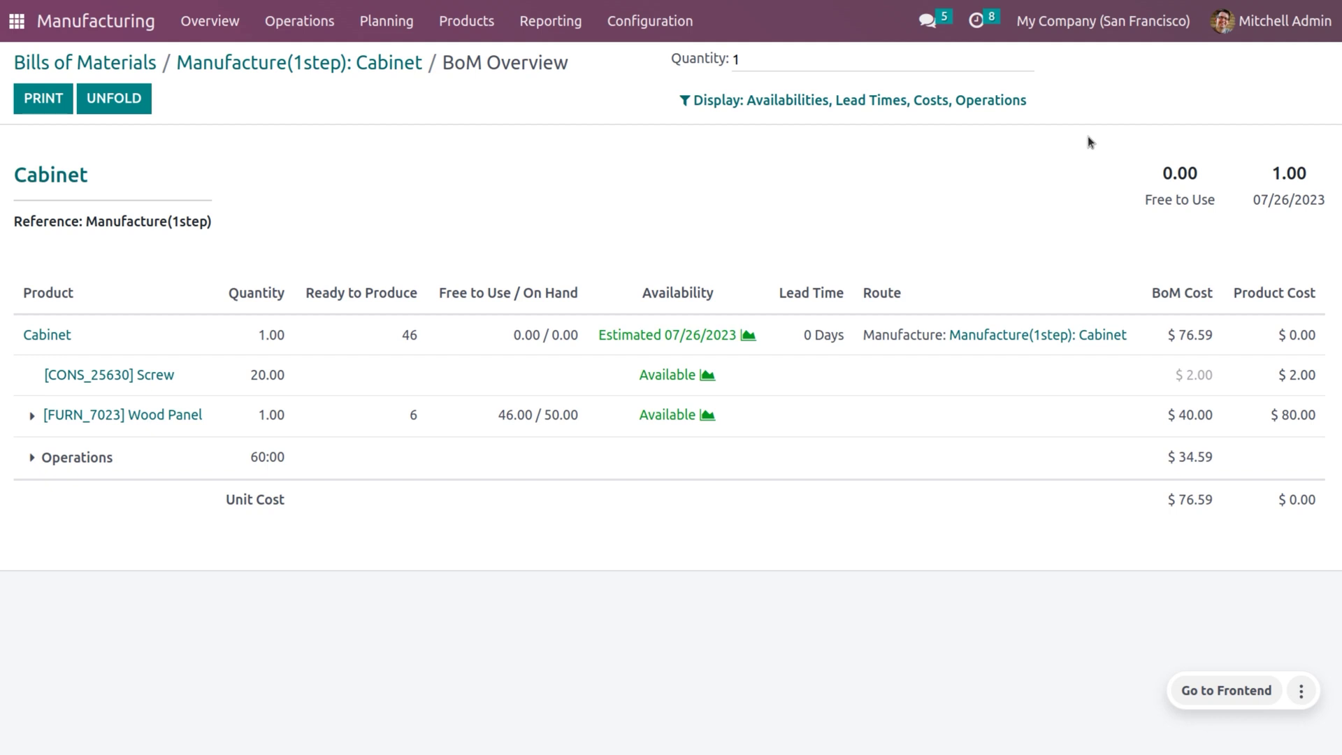
click(102, 62)
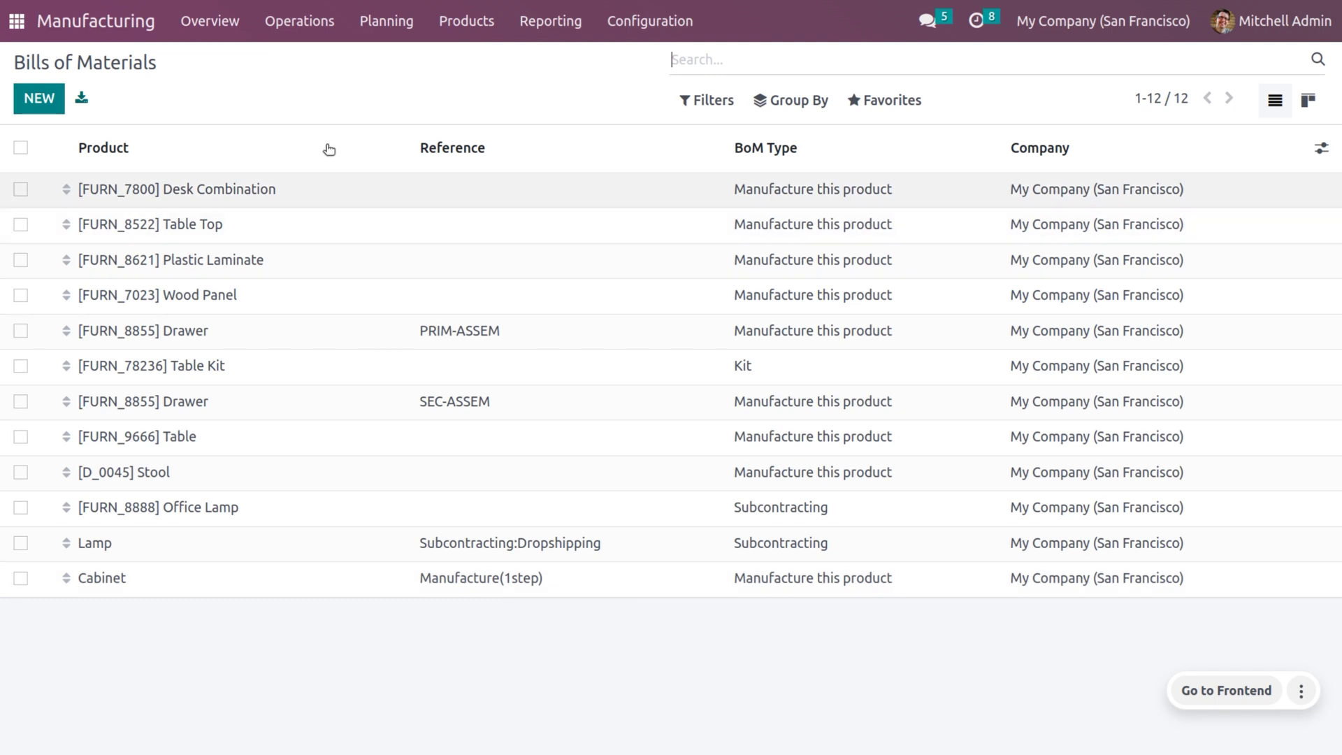
Create and save a new manufacturing order for the Cabinet product
click(313, 25)
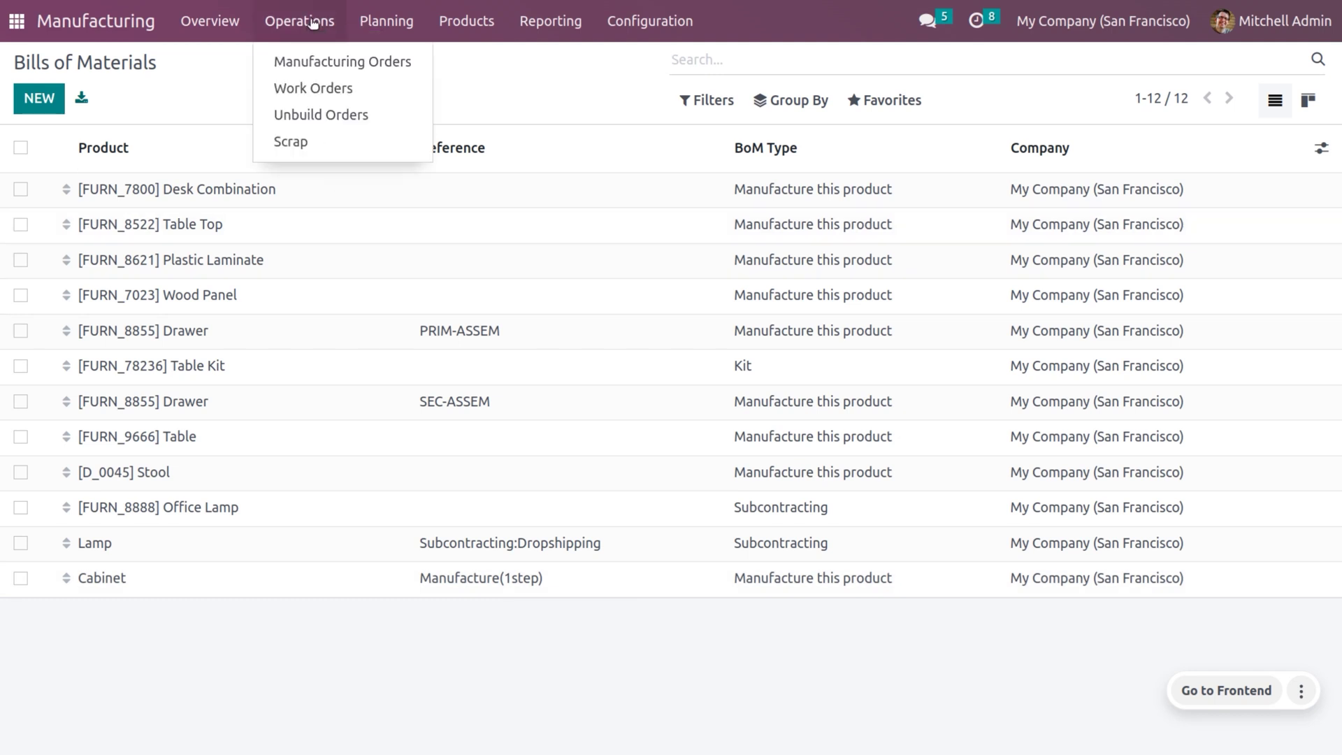
click(312, 69)
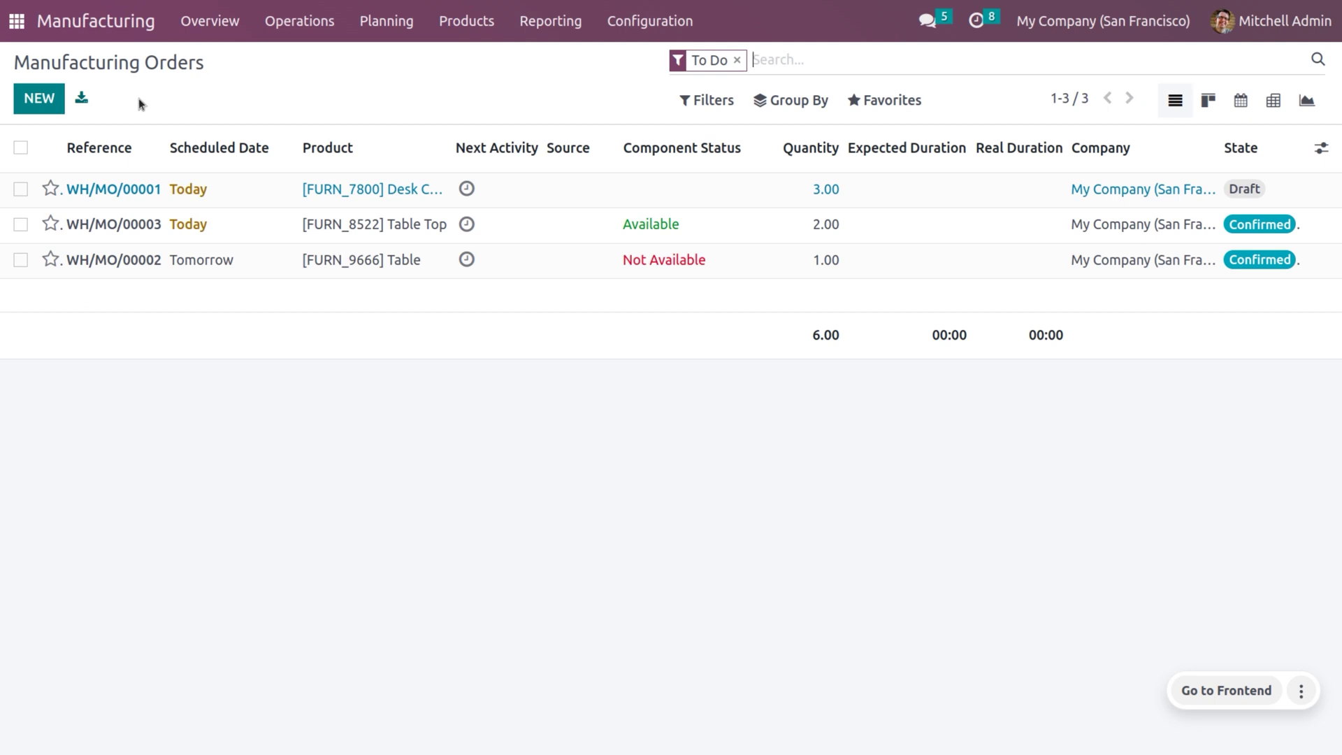
click(44, 102)
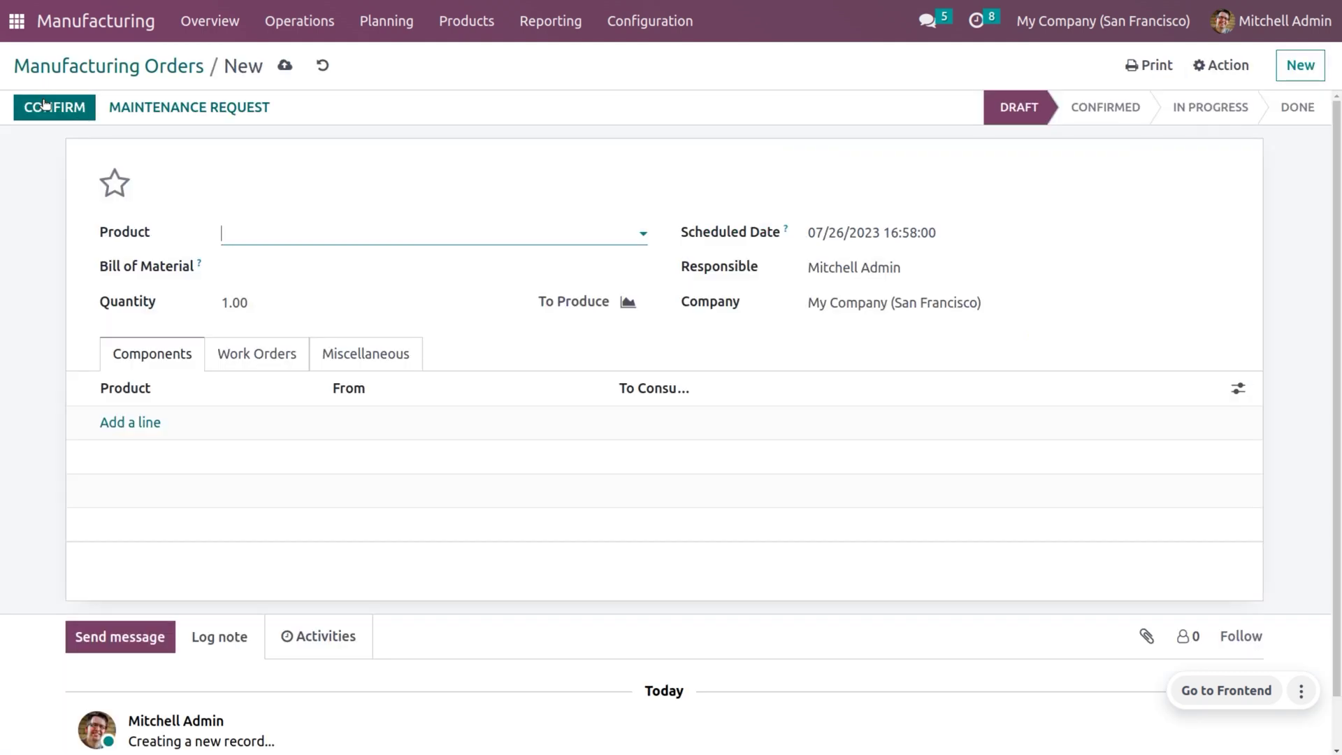
click(298, 235)
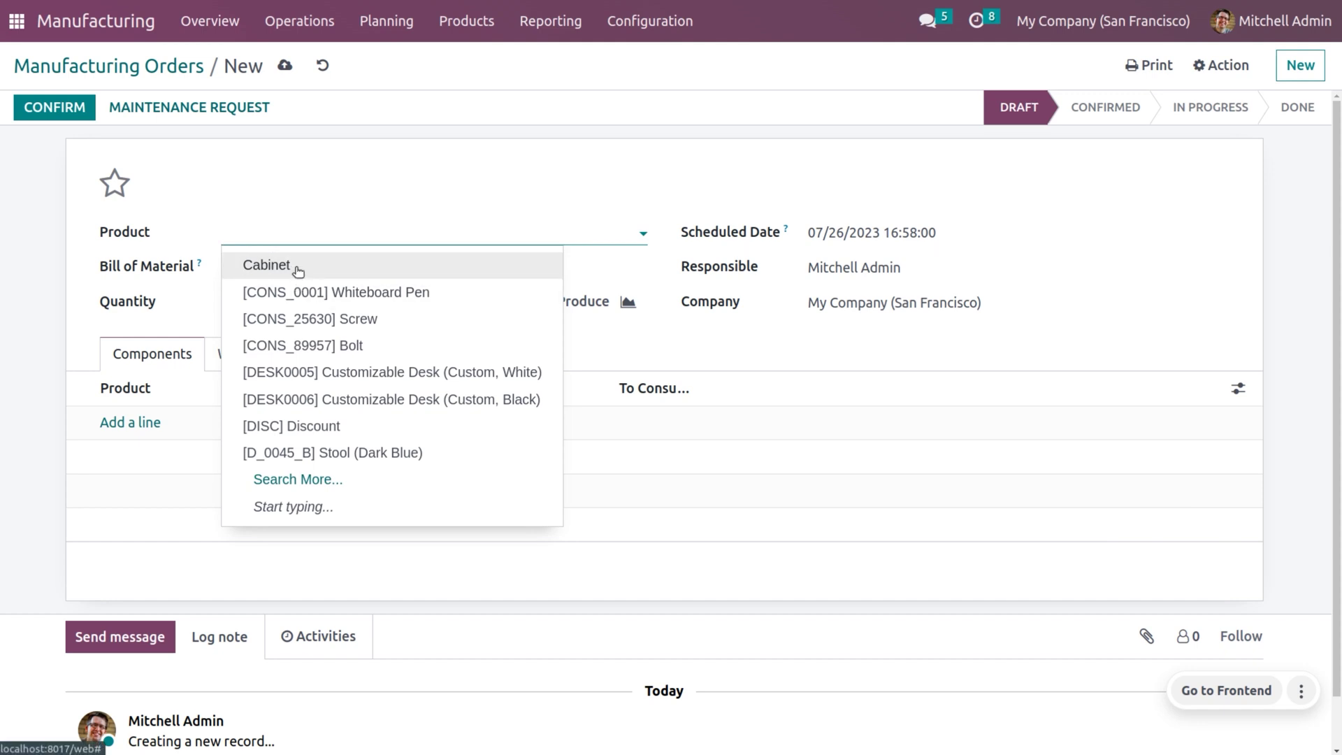
click(298, 269)
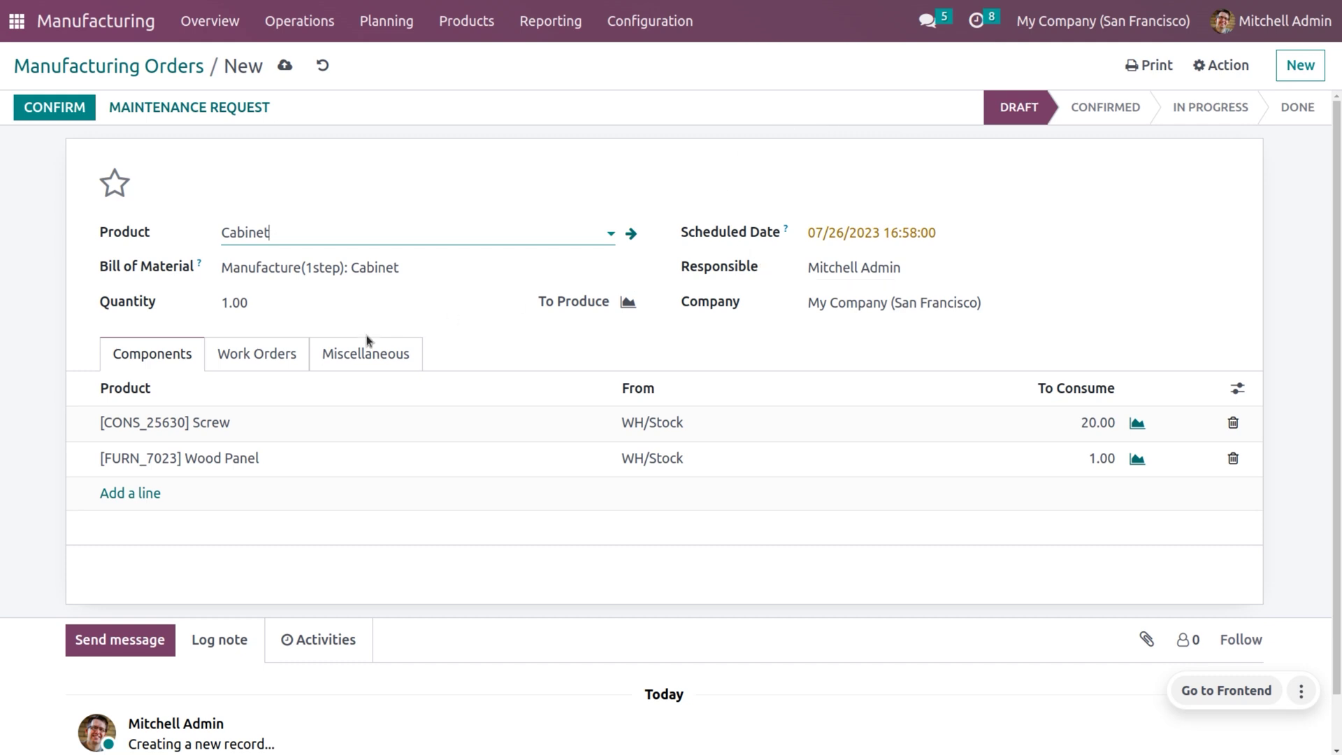
click(284, 65)
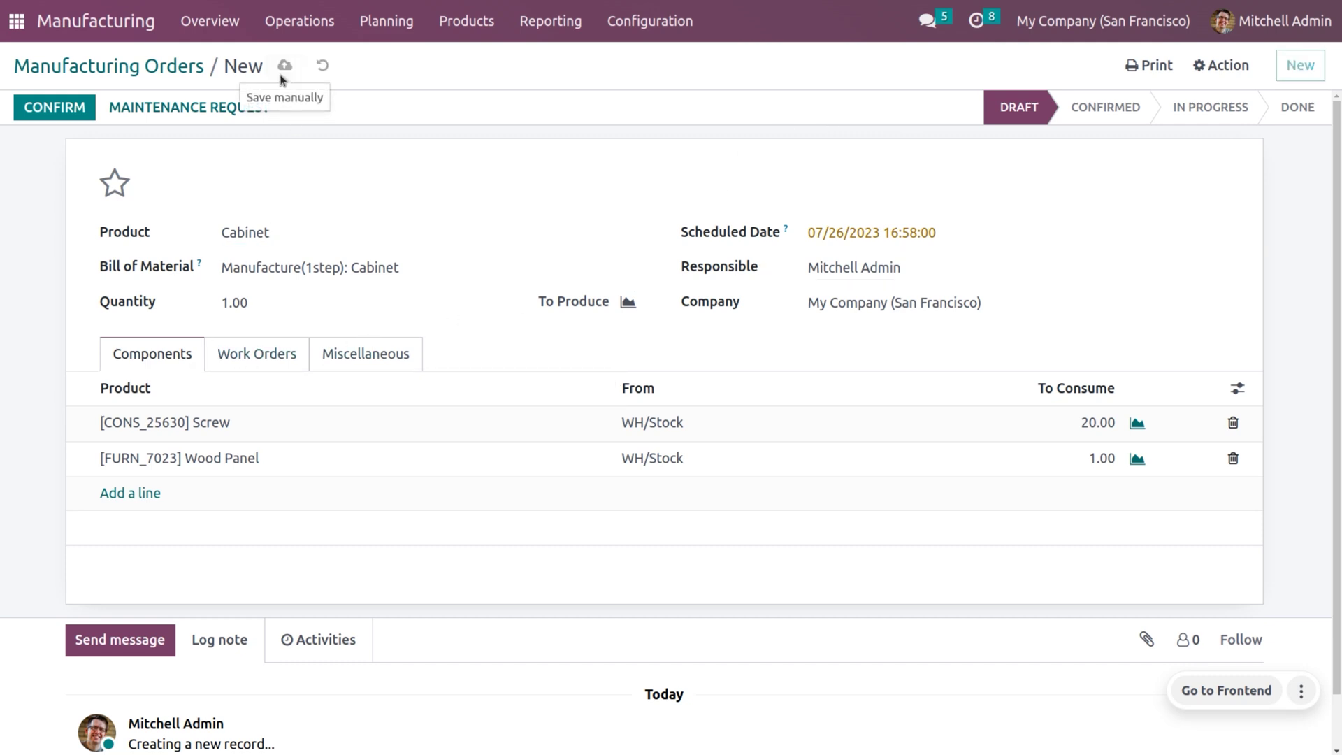
Check the order's work orders and components, then confirm manufacturing order WH/MO/00008
click(261, 349)
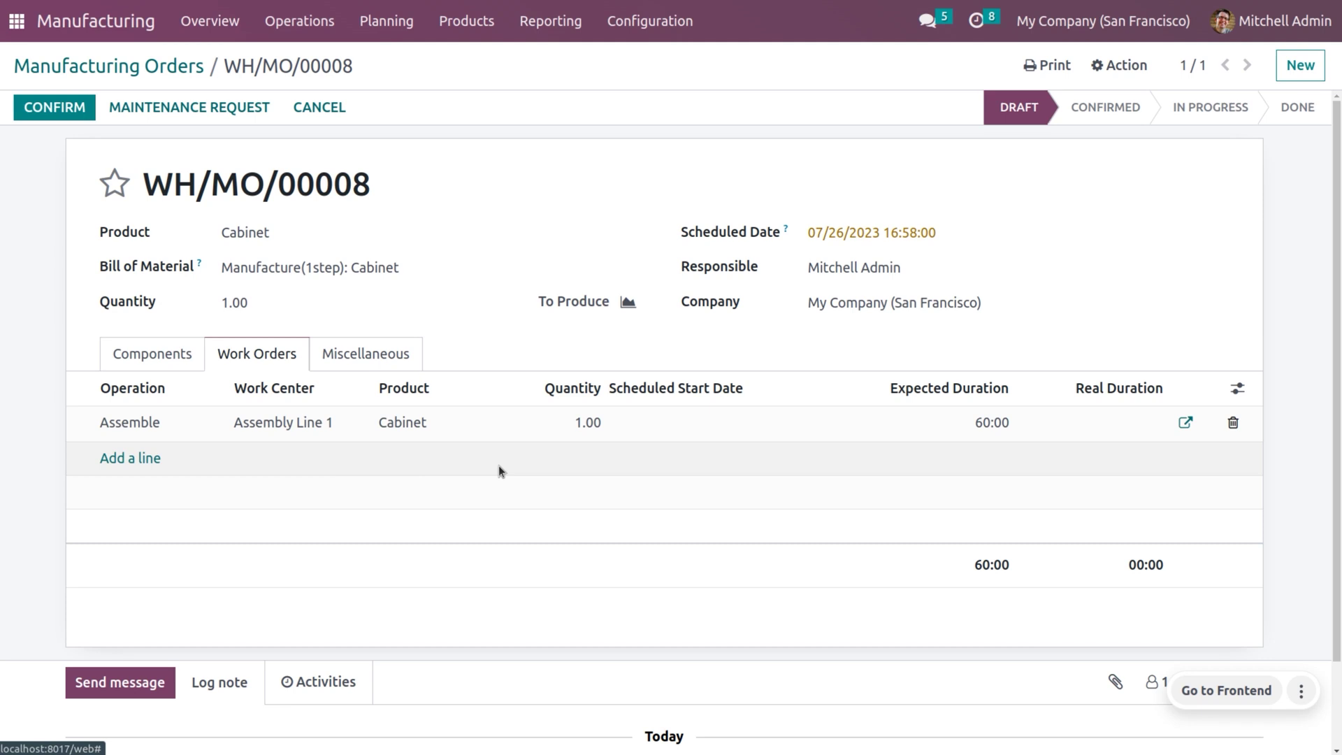
click(182, 362)
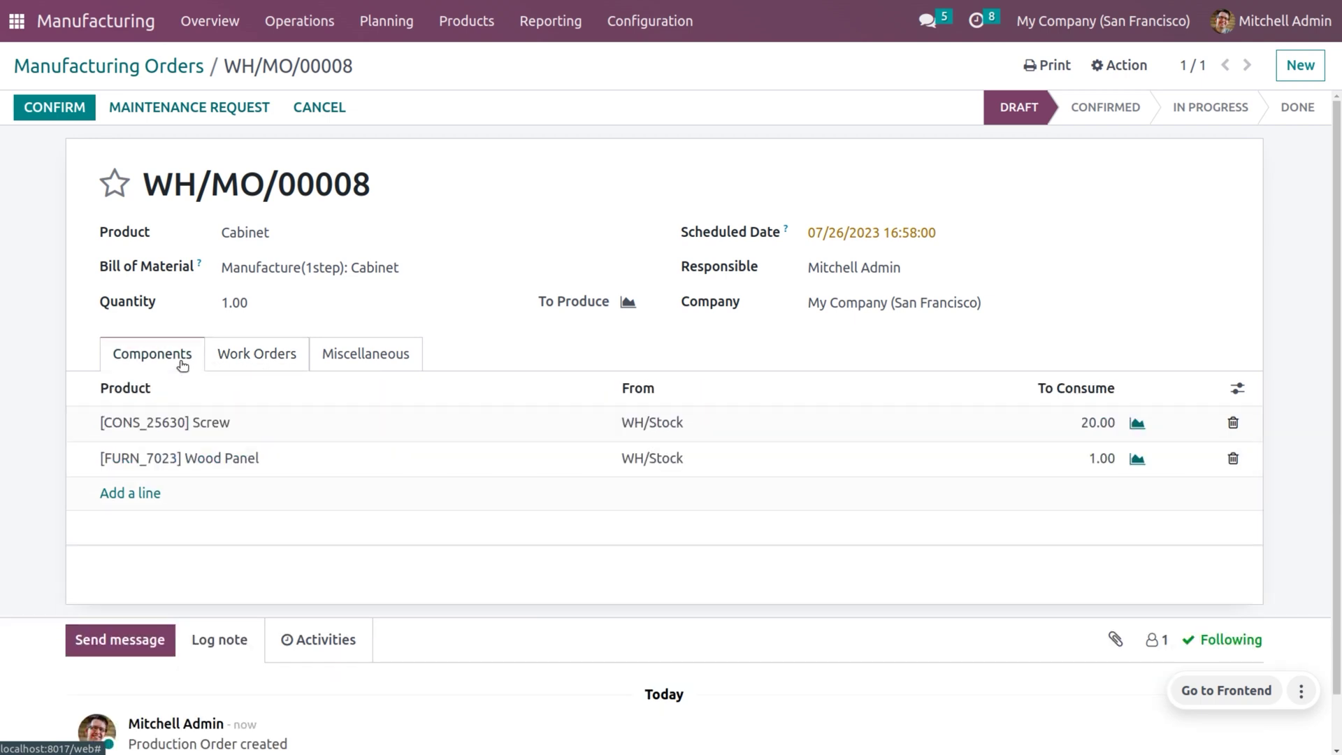
click(82, 108)
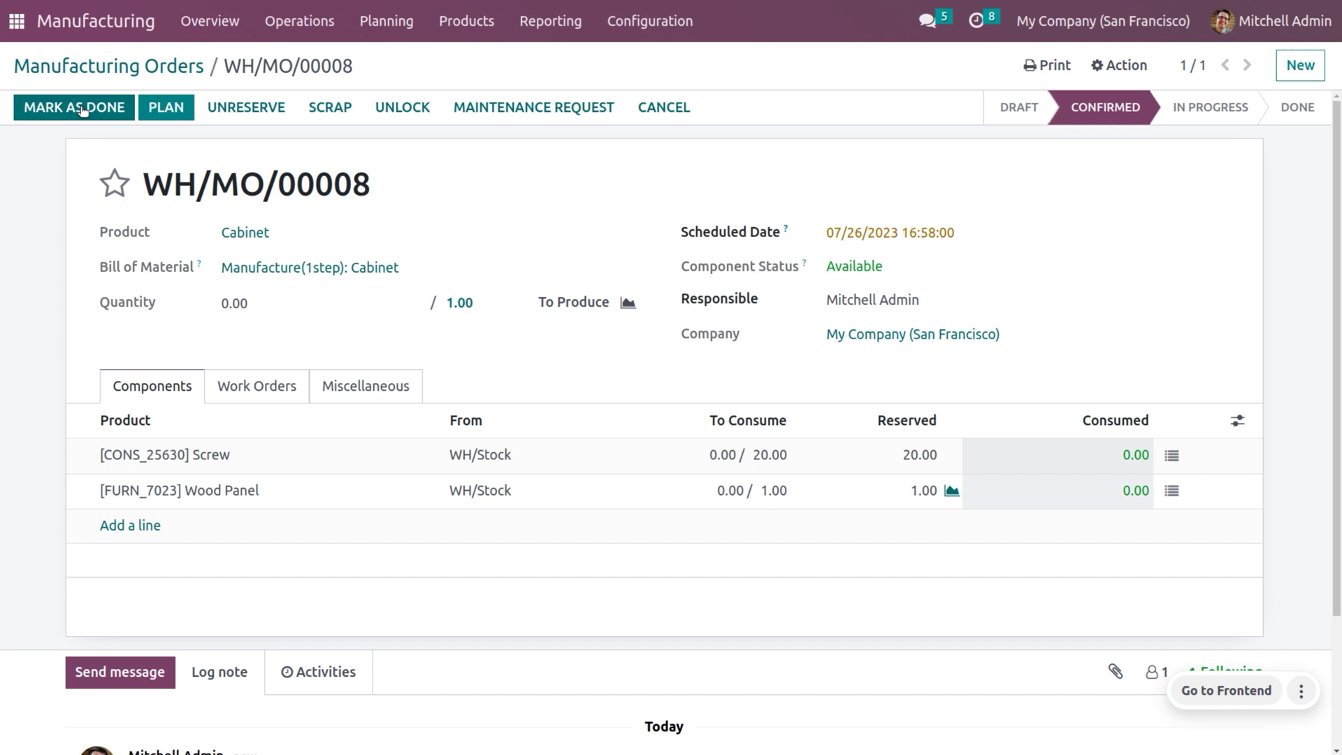
Start and finish the Assemble work order on WH/MO/00008
click(248, 381)
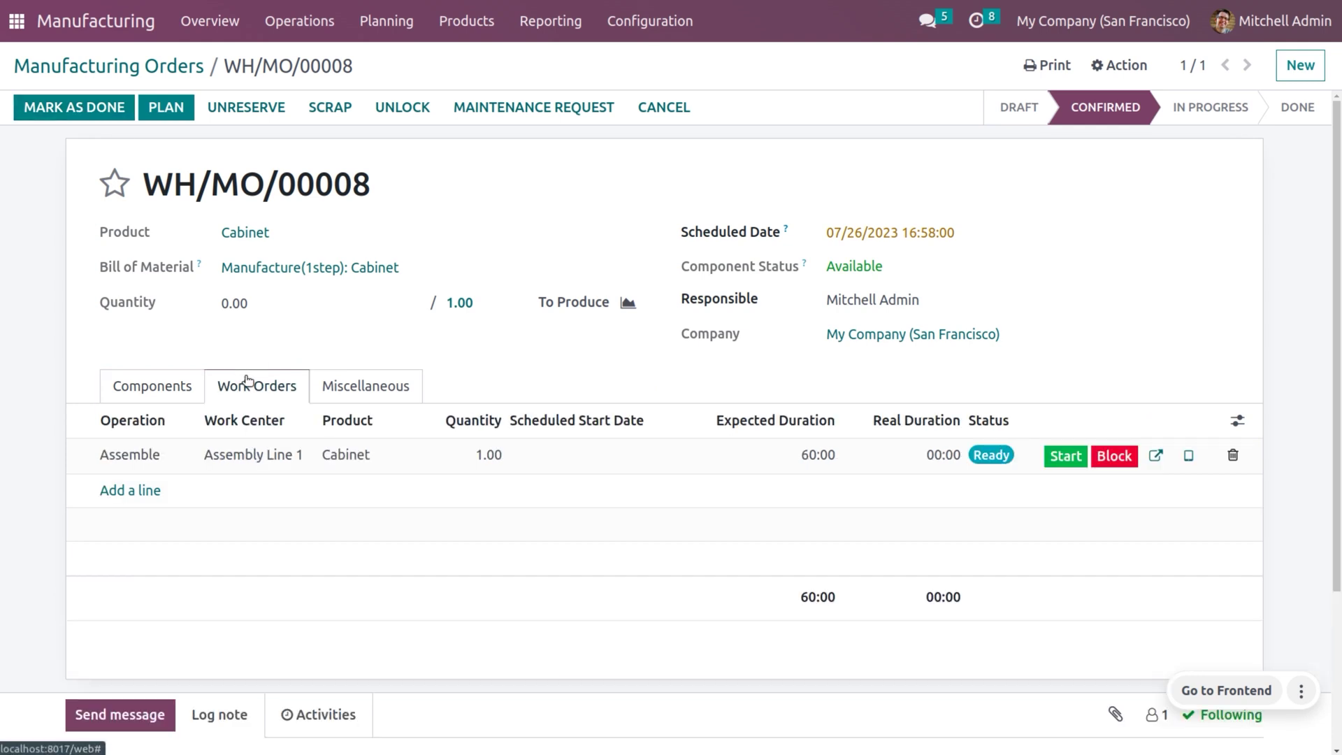
click(1065, 455)
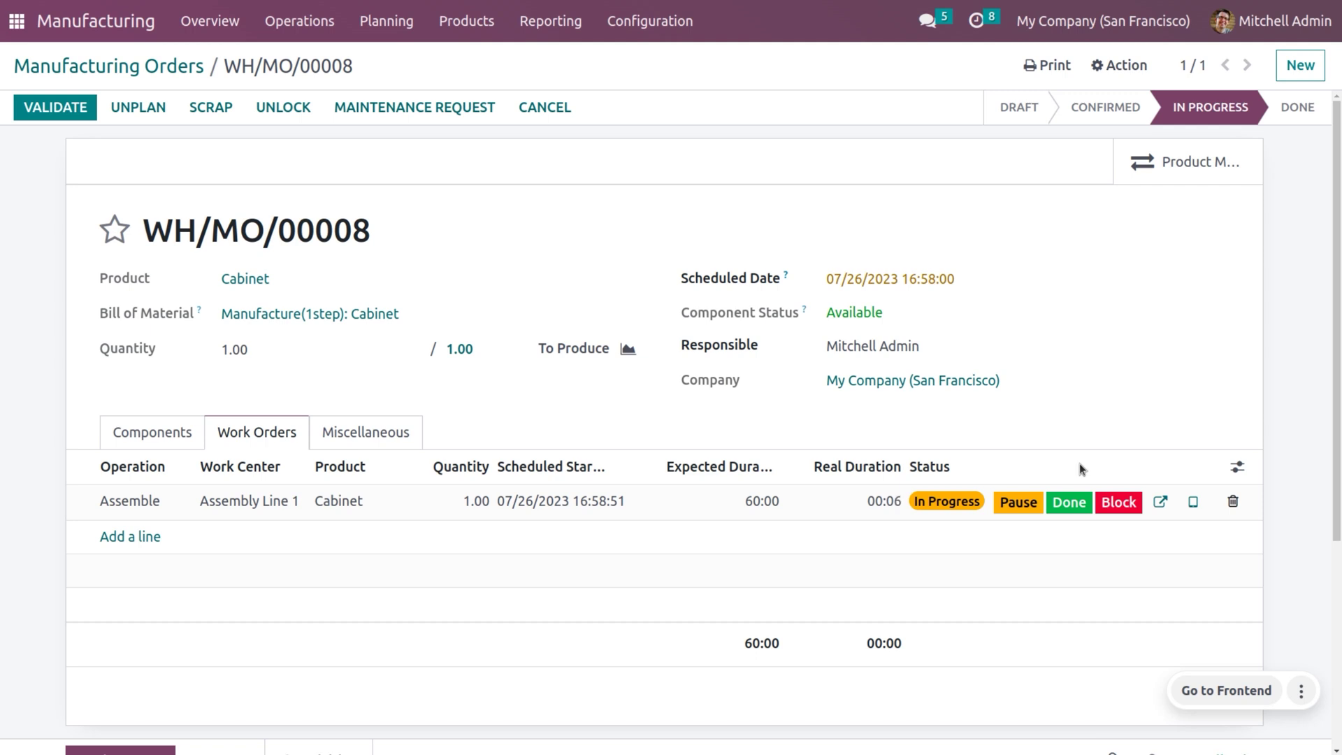
click(1083, 504)
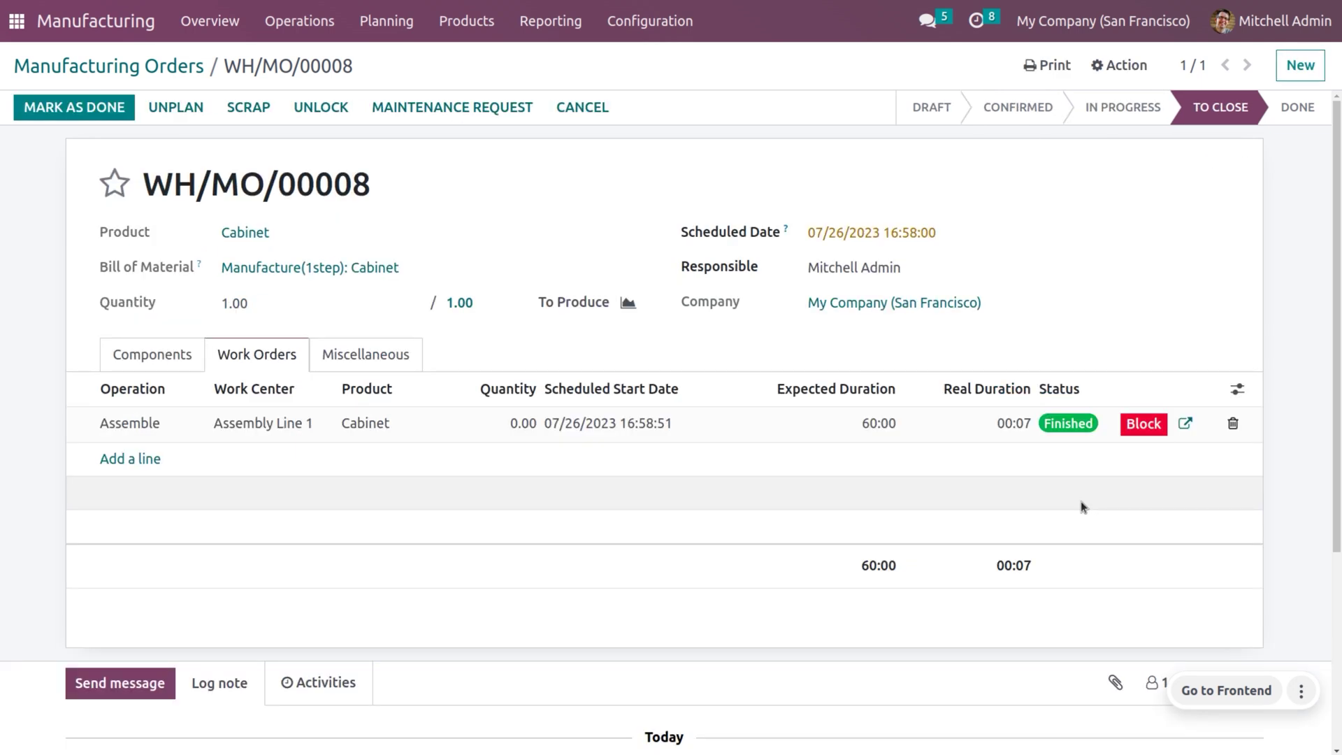
Review the finished work order's details without changes, then mark WH/MO/00008 as Done
click(1184, 423)
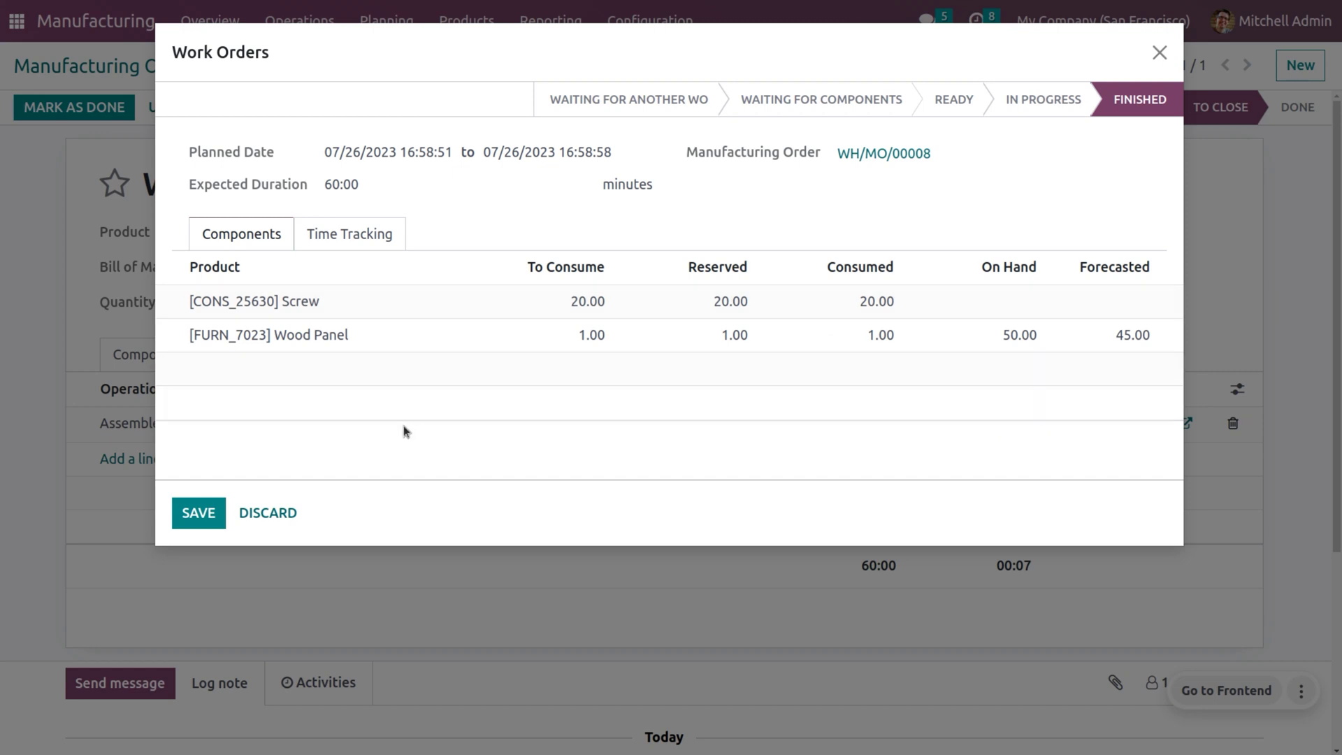
click(279, 513)
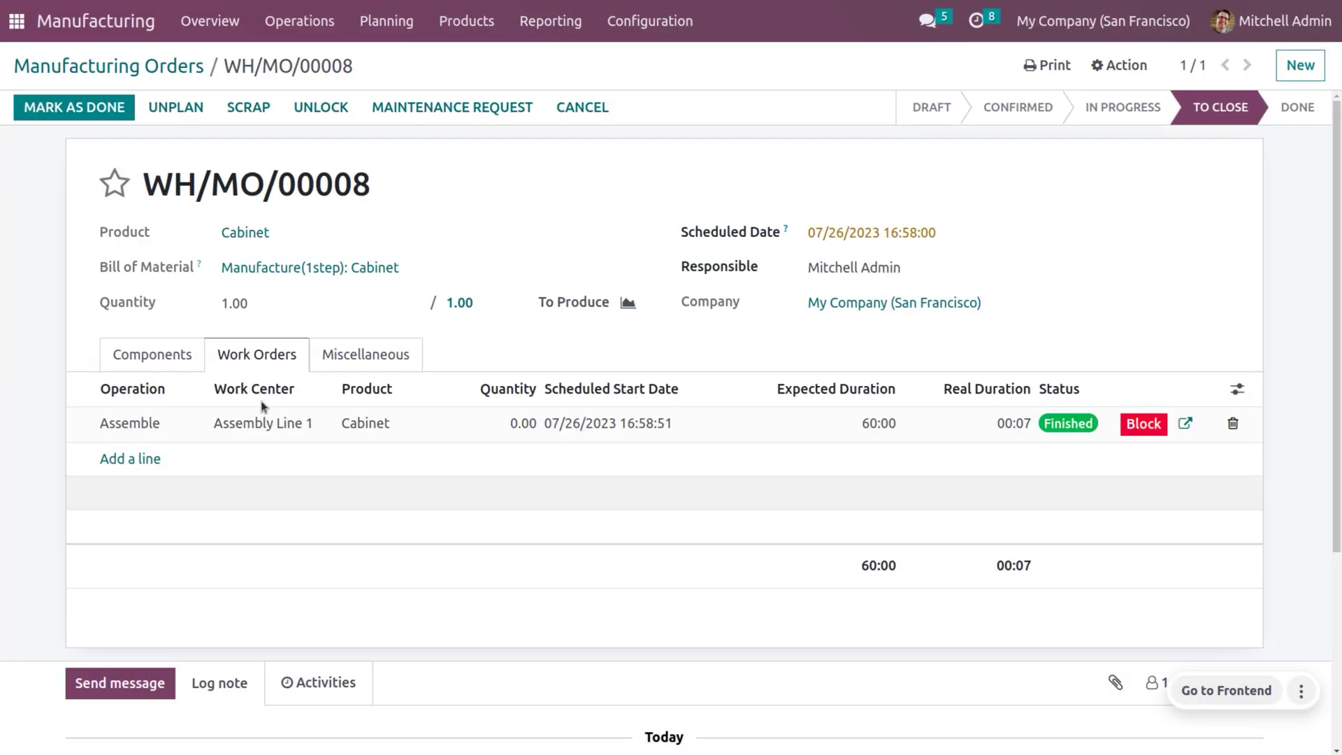
click(98, 113)
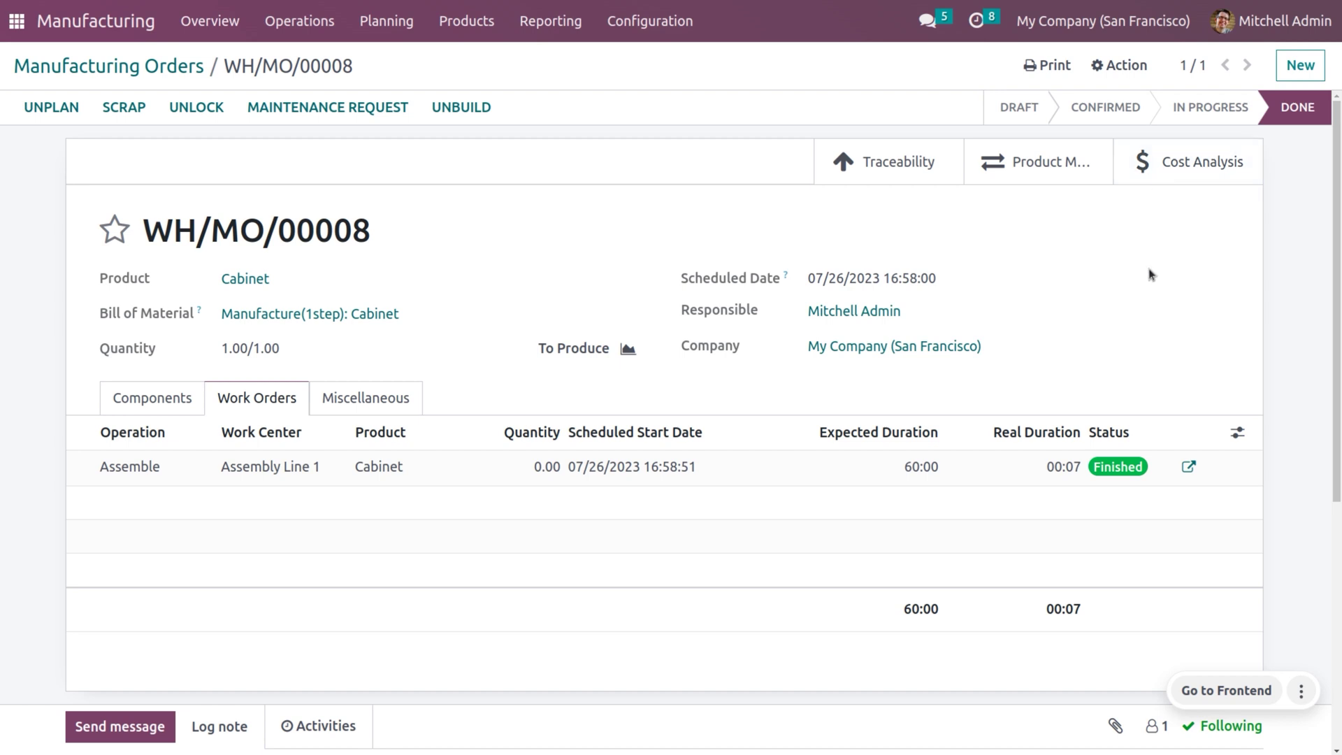
Review the cost analysis showing $82.07 per Cabinet, then go back and view the order's product moves
click(1188, 171)
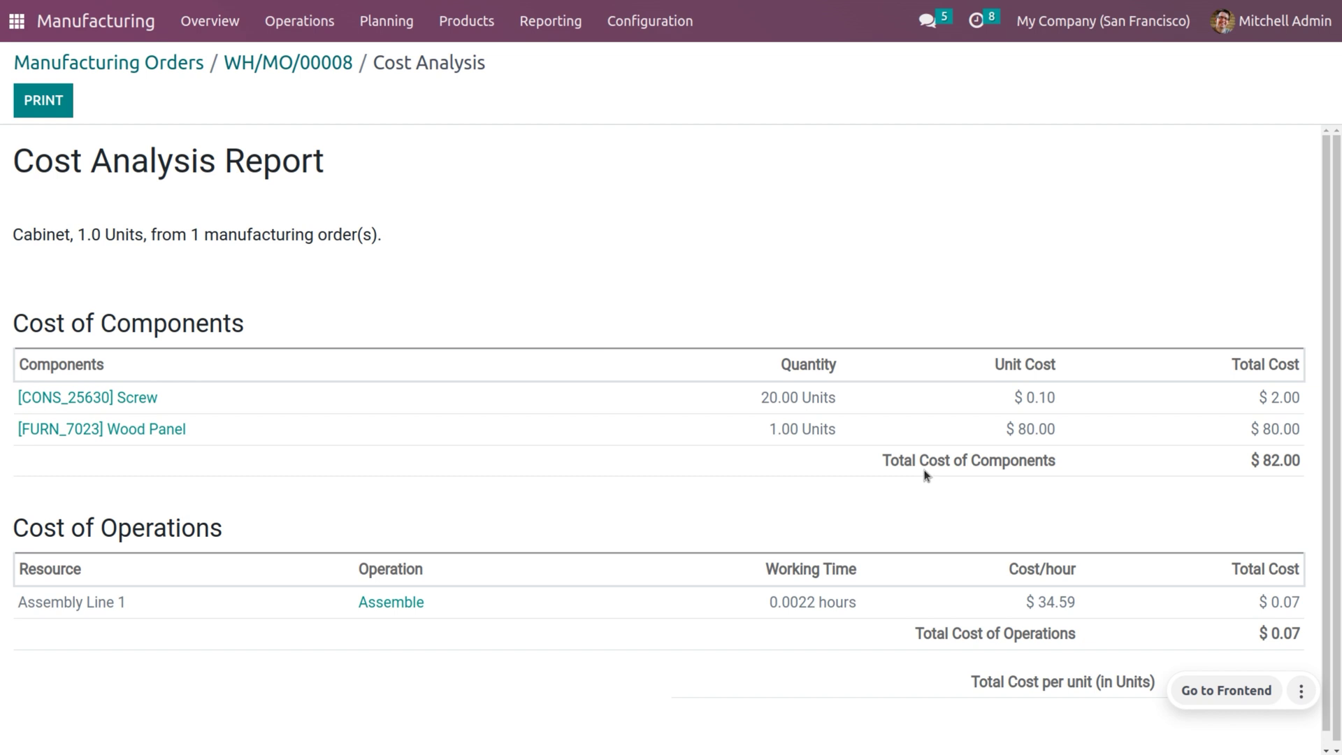
scroll(862, 511, down, 1)
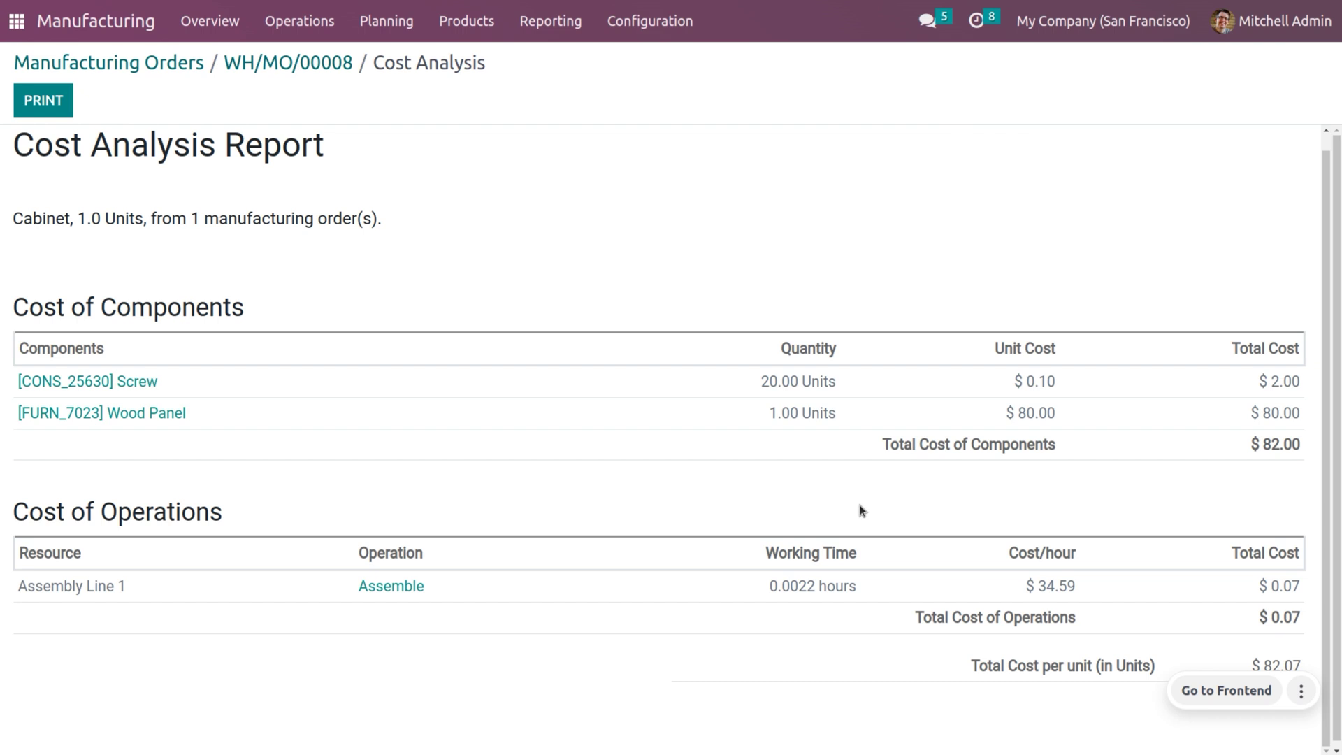
click(281, 62)
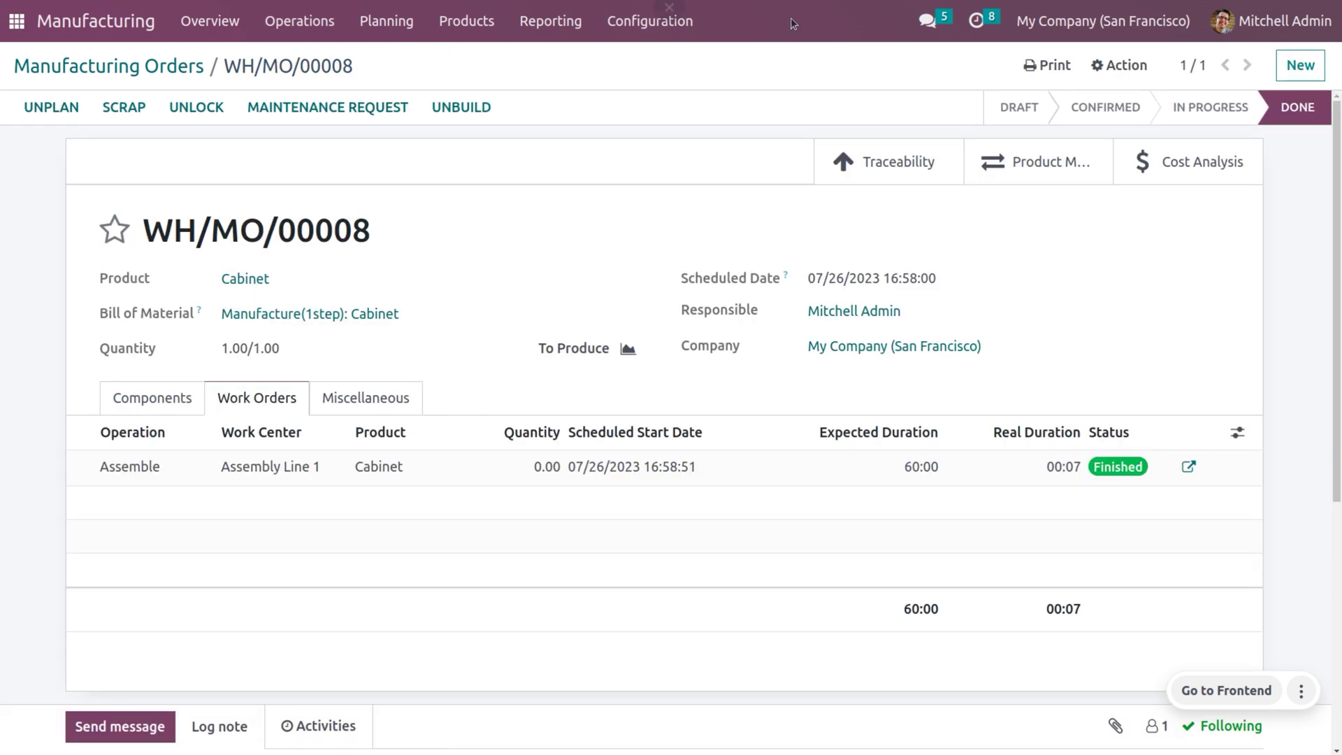
click(1010, 169)
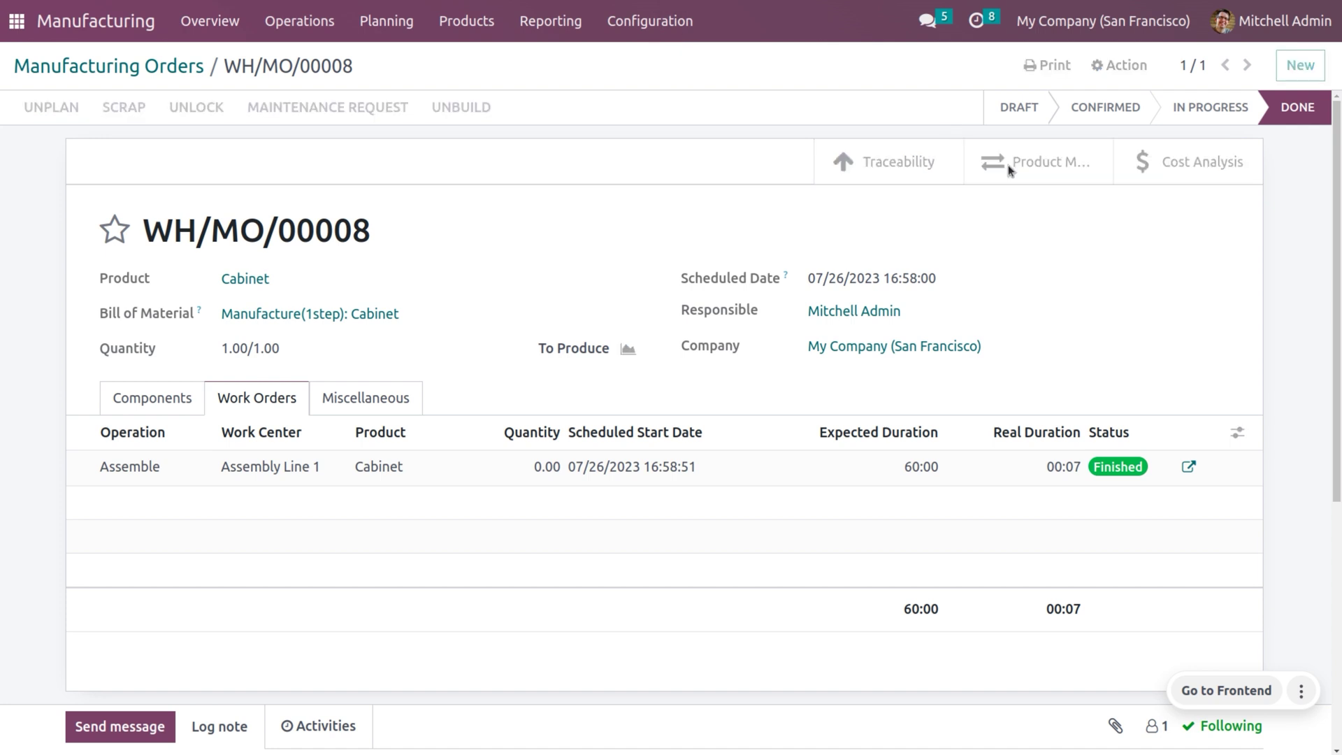